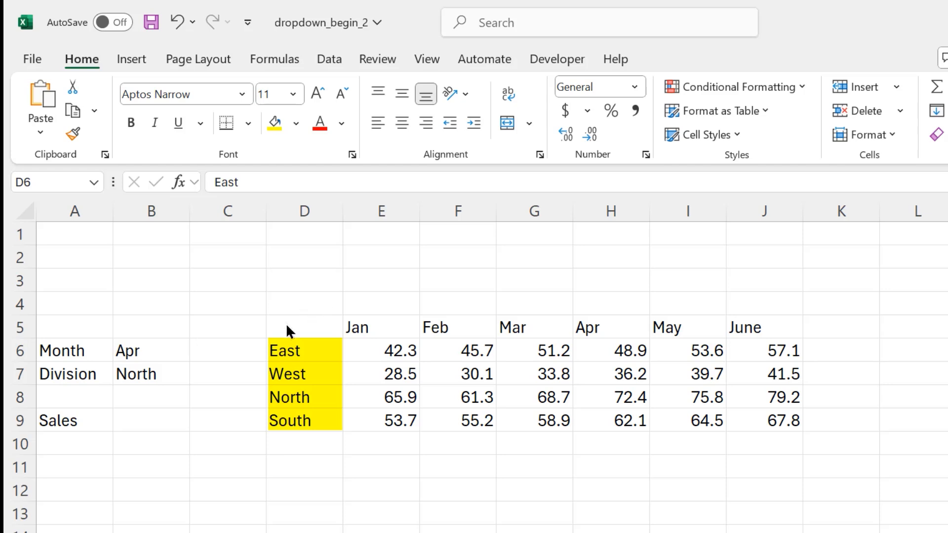
- Examine the named ranges of the division labels in D6:D9 and month headers in E5:J5, plus the sales data in E6:J9
{"action": "left_click", "coordinate": [291, 347]}
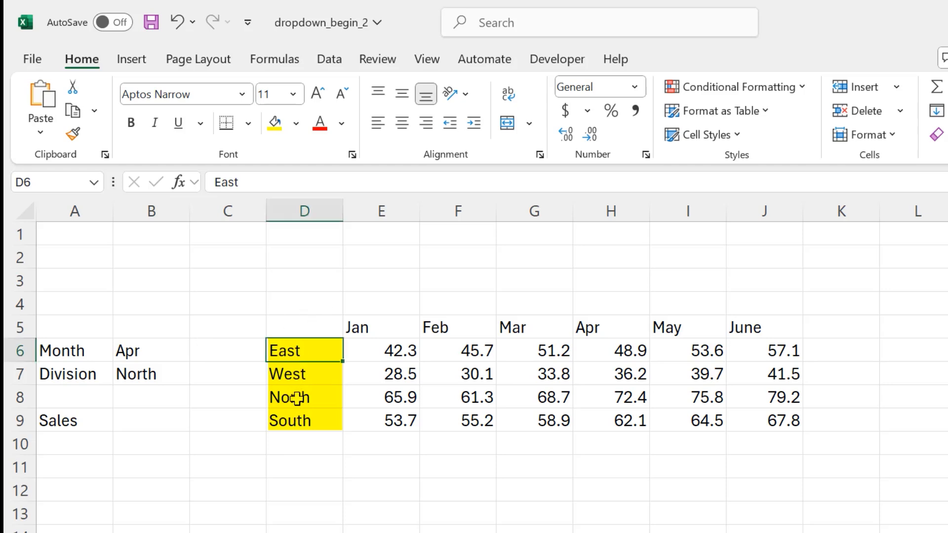
{"action": "left_click_drag", "start_coordinate": [303, 349], "coordinate": [309, 421]}
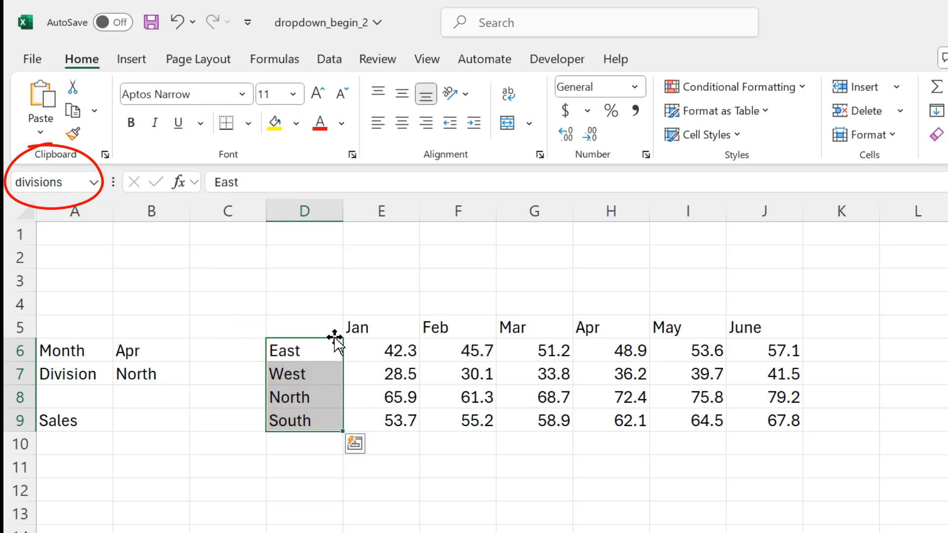
{"action": "left_click", "coordinate": [355, 326]}
{"action": "left_click_drag", "start_coordinate": [364, 323], "coordinate": [736, 324]}
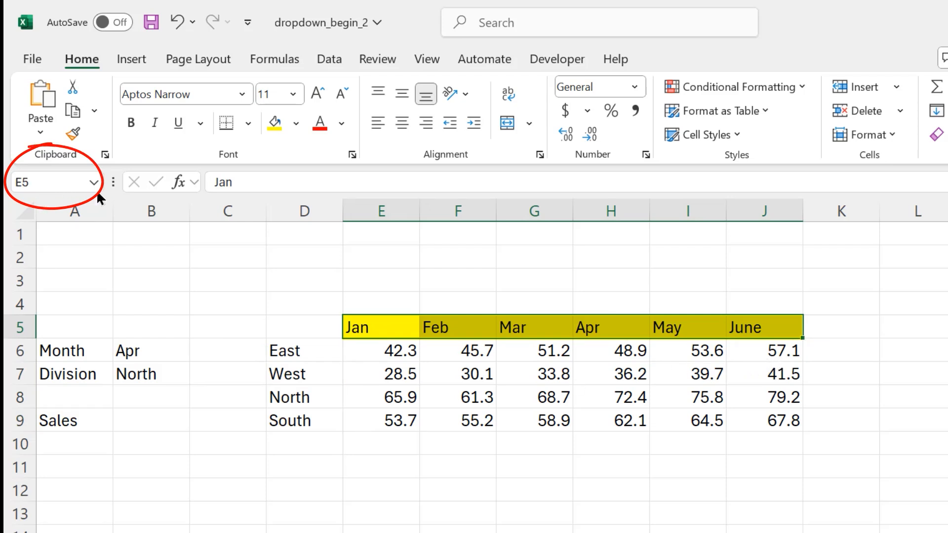
{"action": "left_click", "coordinate": [303, 296]}
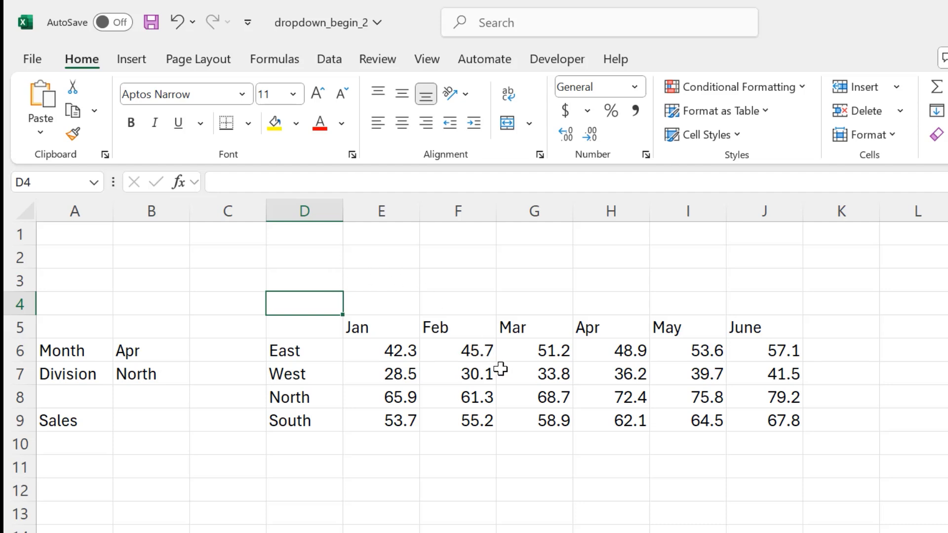
{"action": "left_click_drag", "start_coordinate": [386, 351], "coordinate": [752, 412]}
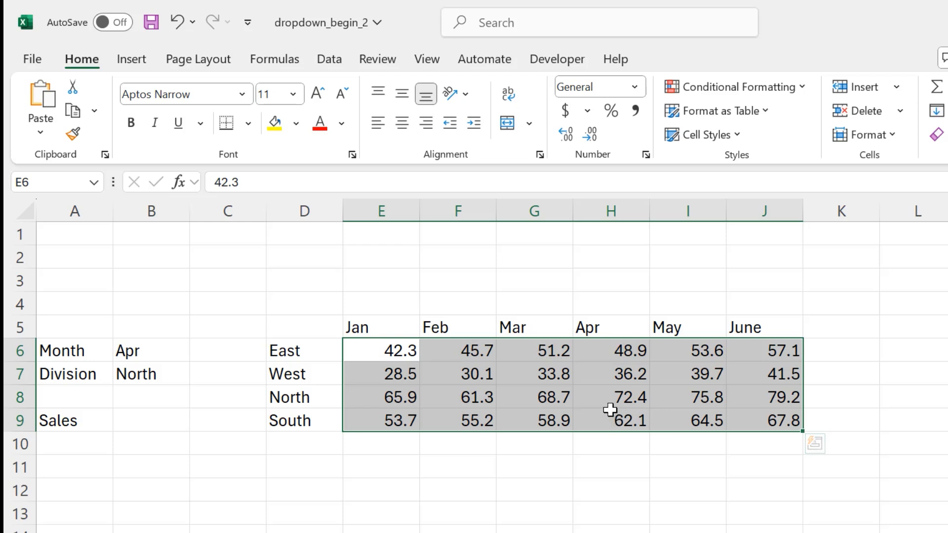
- Number the month columns 1 to 6 in E4:J4, above the month headers
{"action": "left_click", "coordinate": [377, 302]}
{"action": "type", "text": "1\t2\t3"}
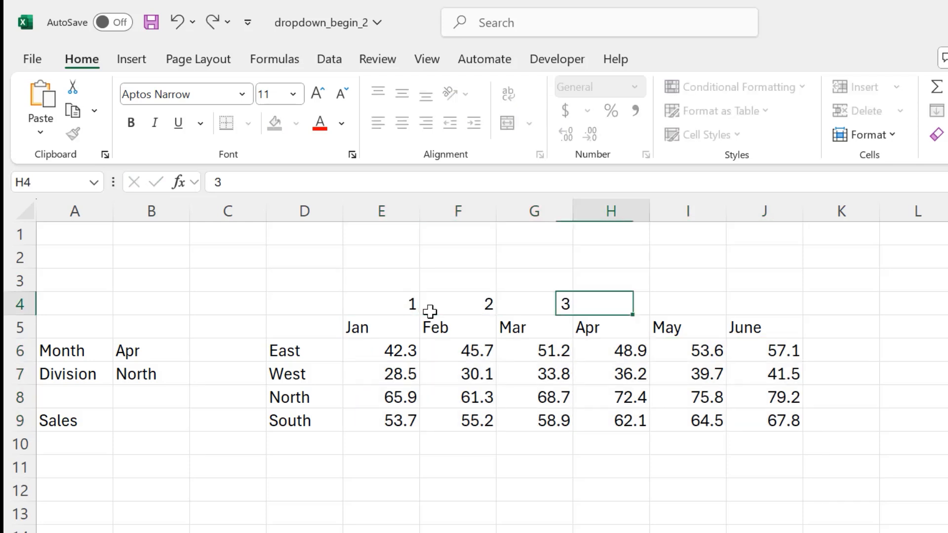
{"action": "type", "text": "\t4\t5\t6"}
{"action": "key", "text": "Tab"}
- Number the division rows 1 to 4 in K6:K9, beside the sales data
{"action": "key", "text": "Down"}
{"action": "key", "text": "Down"}
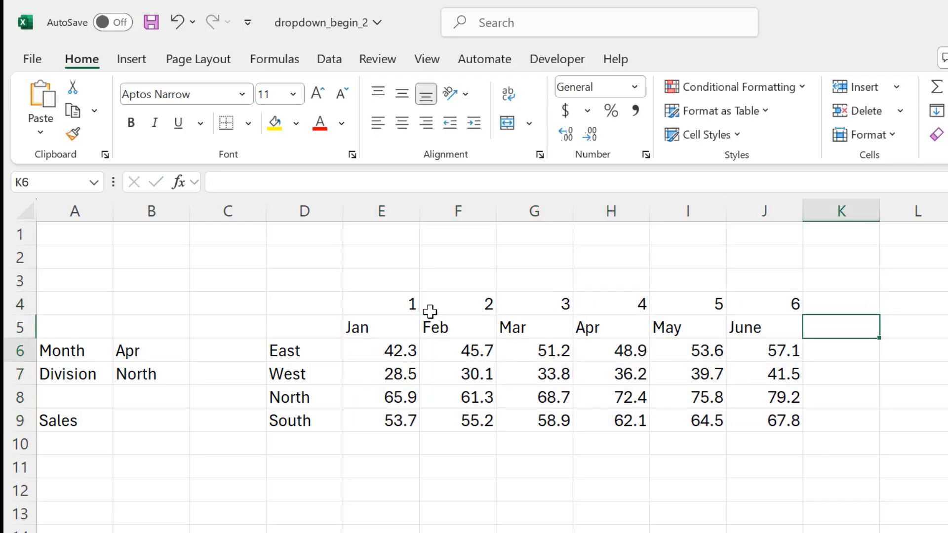
{"action": "type", "text": "1"}
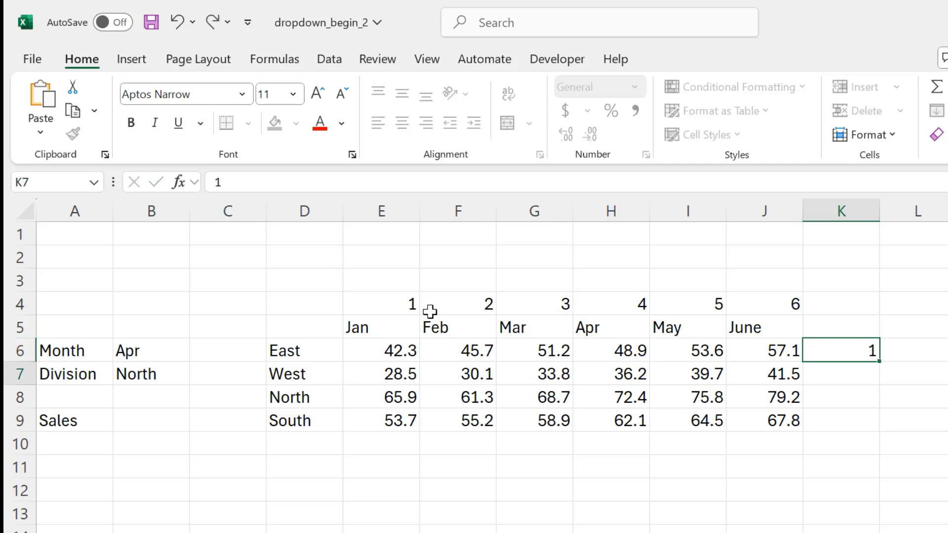
{"action": "key", "text": "Return"}
{"action": "type", "text": "2"}
{"action": "key", "text": "Return"}
{"action": "type", "text": "3"}
{"action": "key", "text": "Return"}
{"action": "type", "text": "4"}
{"action": "key", "text": "Return"}
{"action": "key", "text": "Return"}
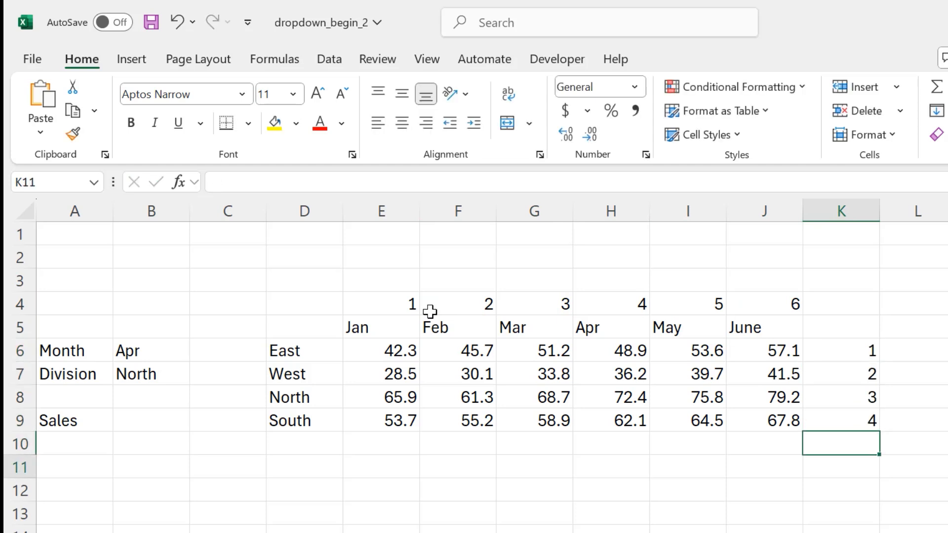
{"action": "key", "text": "Left"}
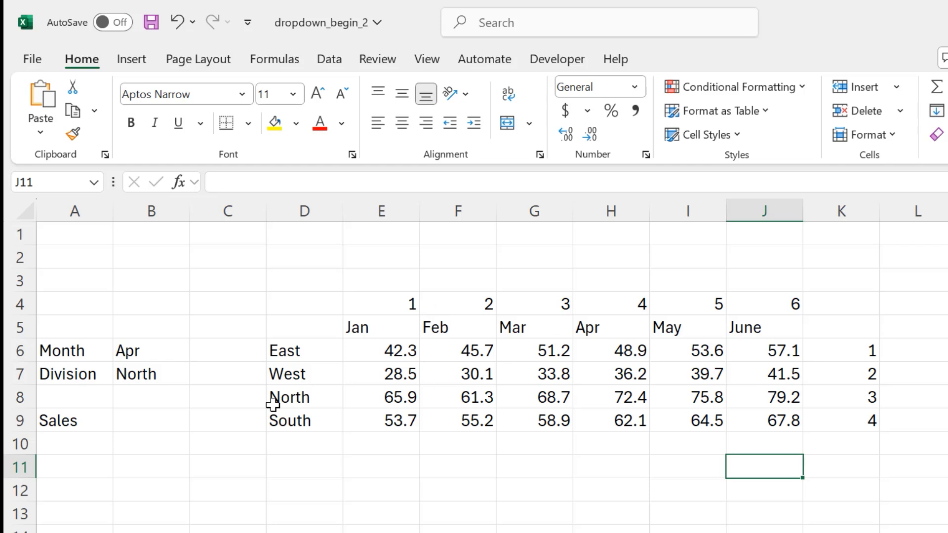
{"action": "left_click_drag", "start_coordinate": [391, 353], "coordinate": [751, 410]}
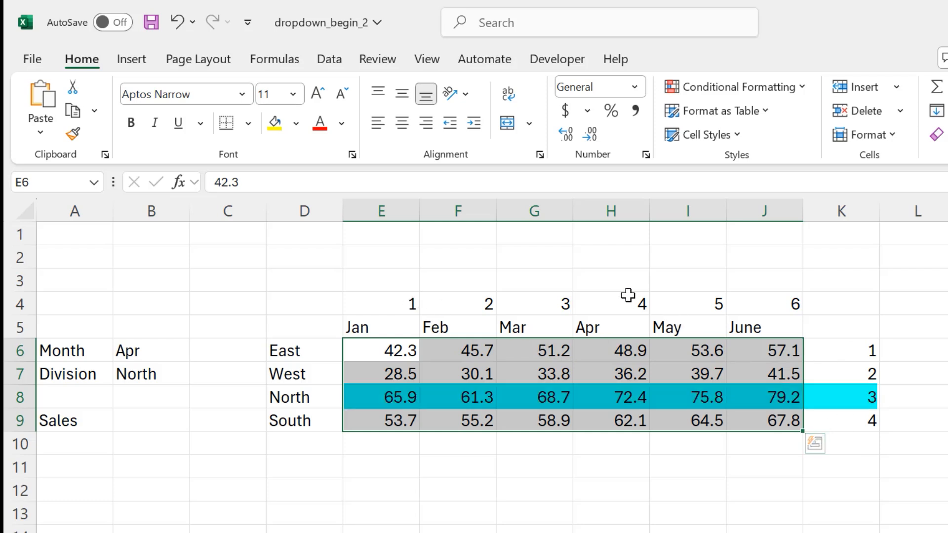
{"action": "left_click", "coordinate": [634, 395]}
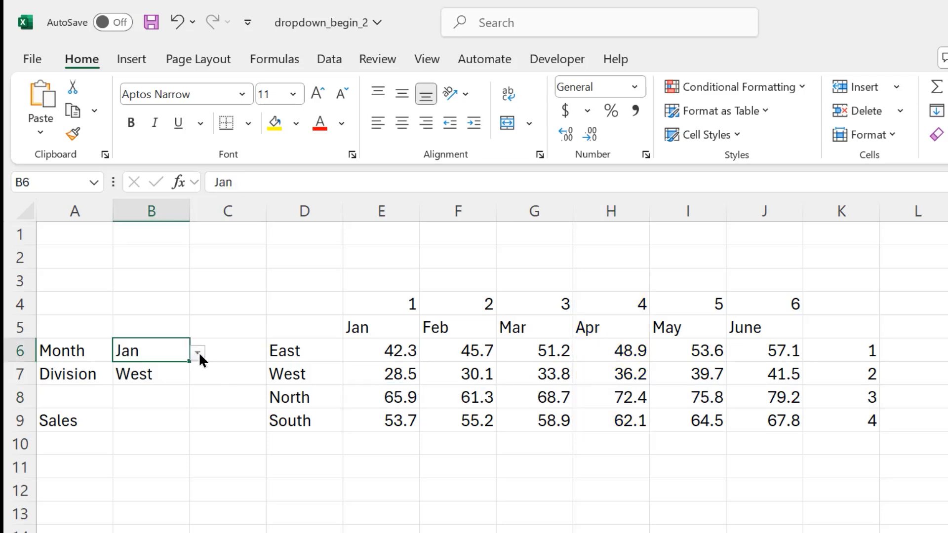
- Choose Apr as the month in B6 and North as the division in B7
{"action": "left_click", "coordinate": [197, 351]}
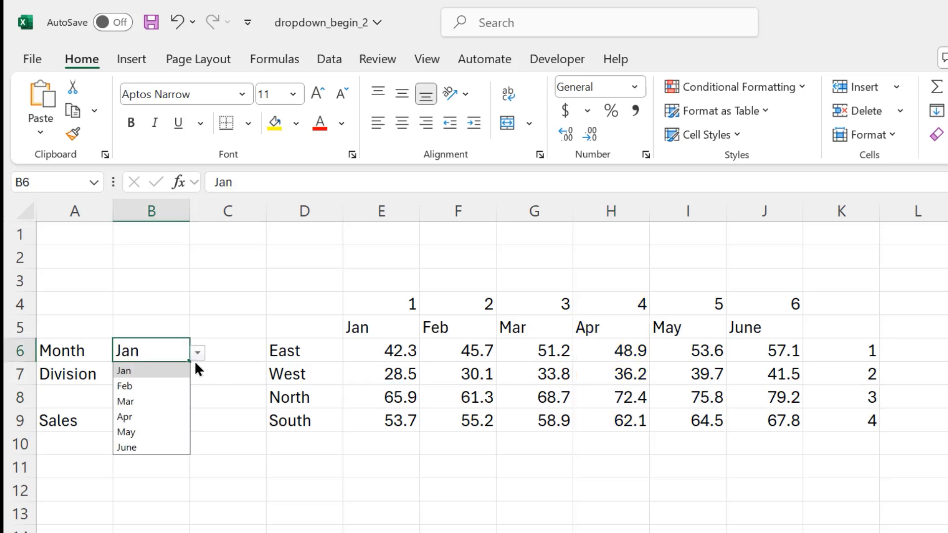
{"action": "left_click", "coordinate": [155, 417]}
{"action": "left_click", "coordinate": [155, 376]}
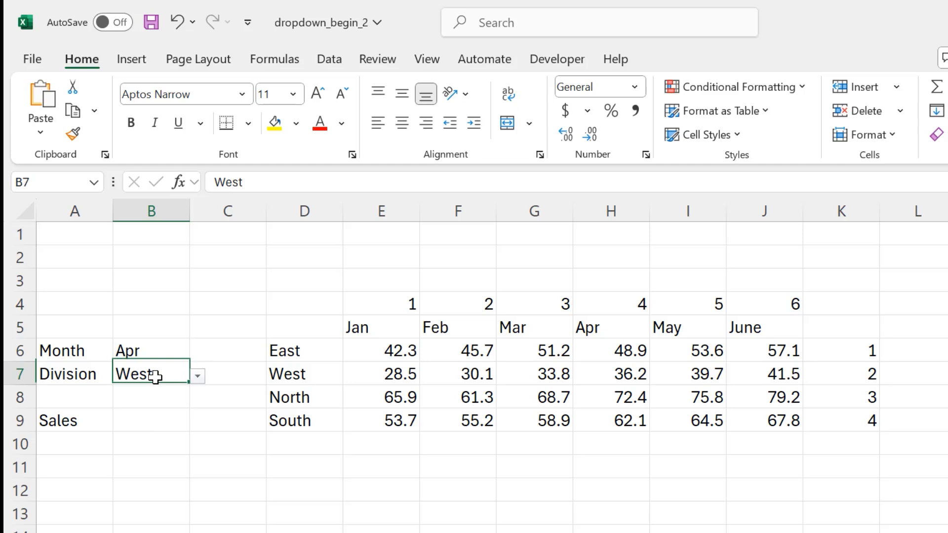
{"action": "left_click", "coordinate": [199, 375]}
{"action": "left_click", "coordinate": [161, 426]}
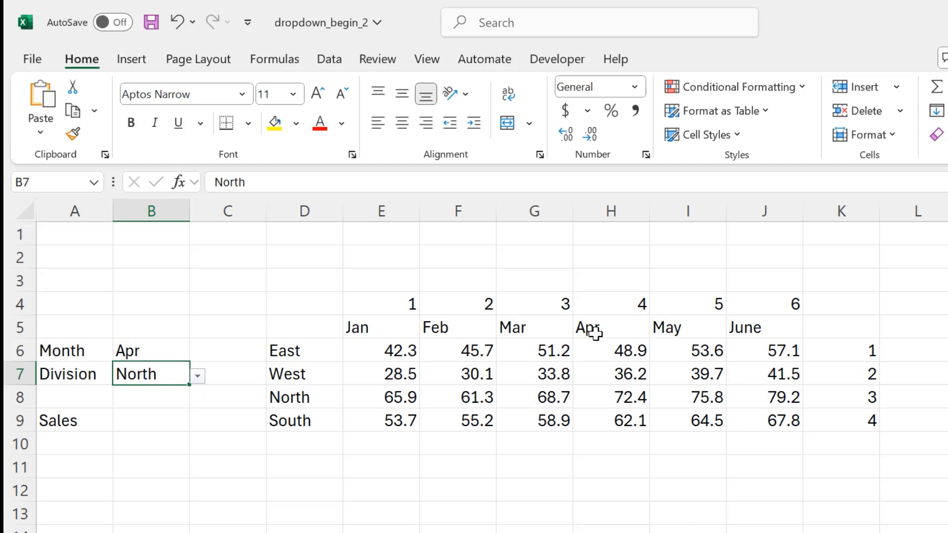
- Trace the Apr column and the North row to their intersecting sales cell, and check their position numbers in H4 and K8
{"action": "left_click_drag", "start_coordinate": [617, 298], "coordinate": [617, 428]}
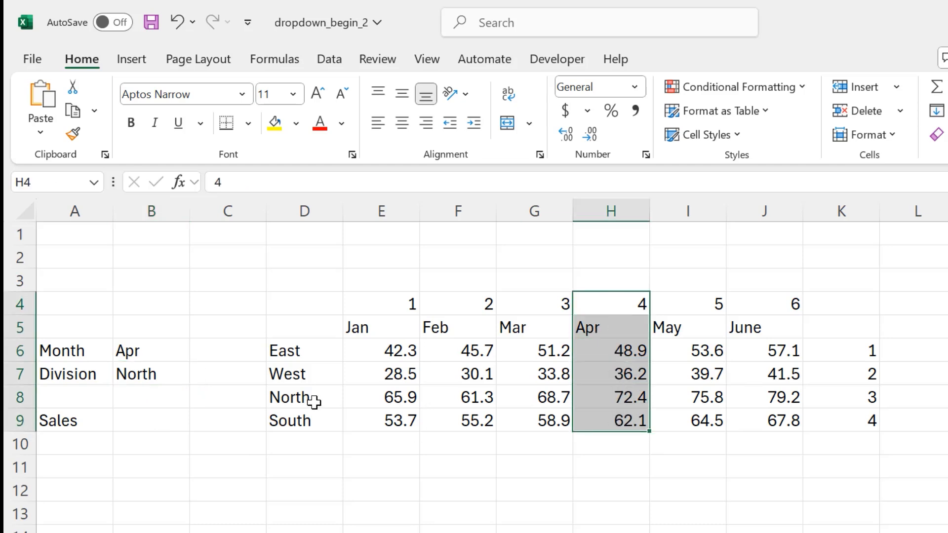
{"action": "left_click_drag", "start_coordinate": [300, 399], "coordinate": [841, 398]}
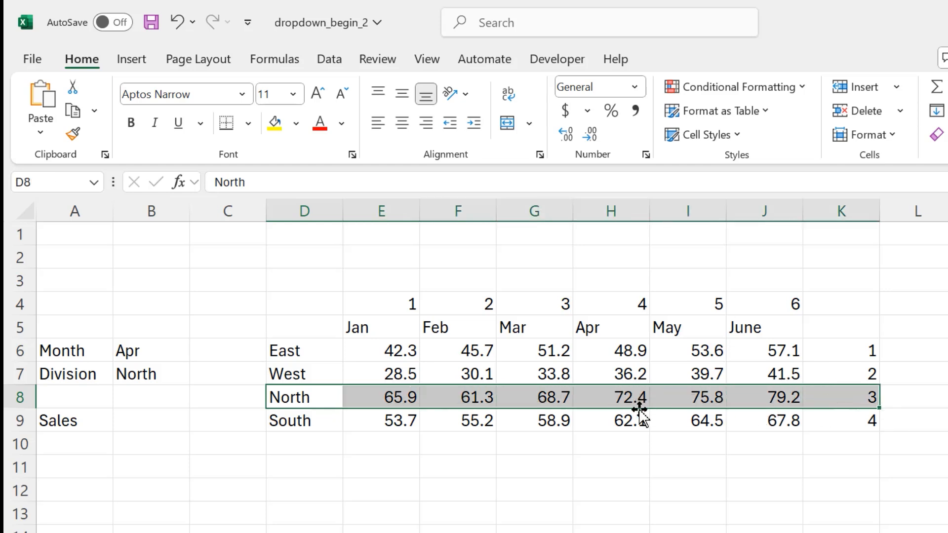
{"action": "left_click", "coordinate": [630, 393]}
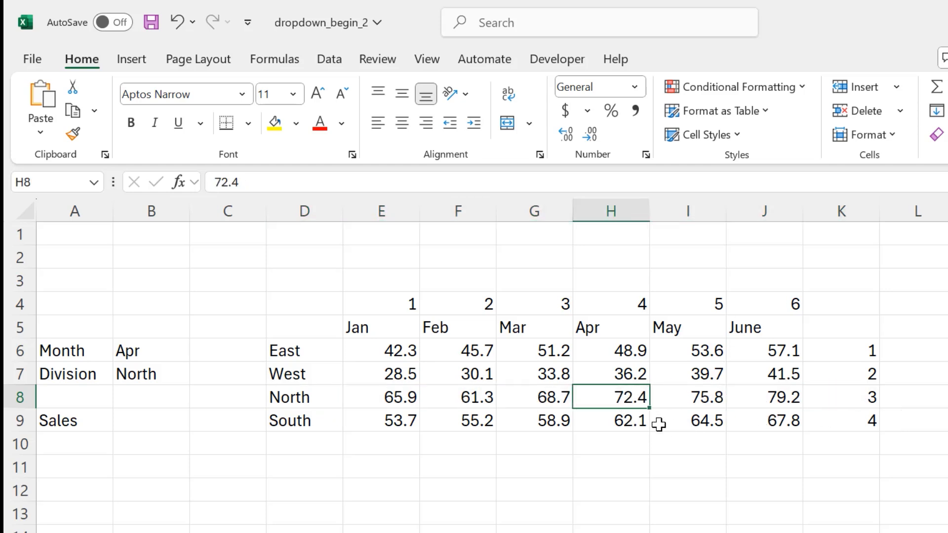
{"action": "left_click", "coordinate": [143, 466]}
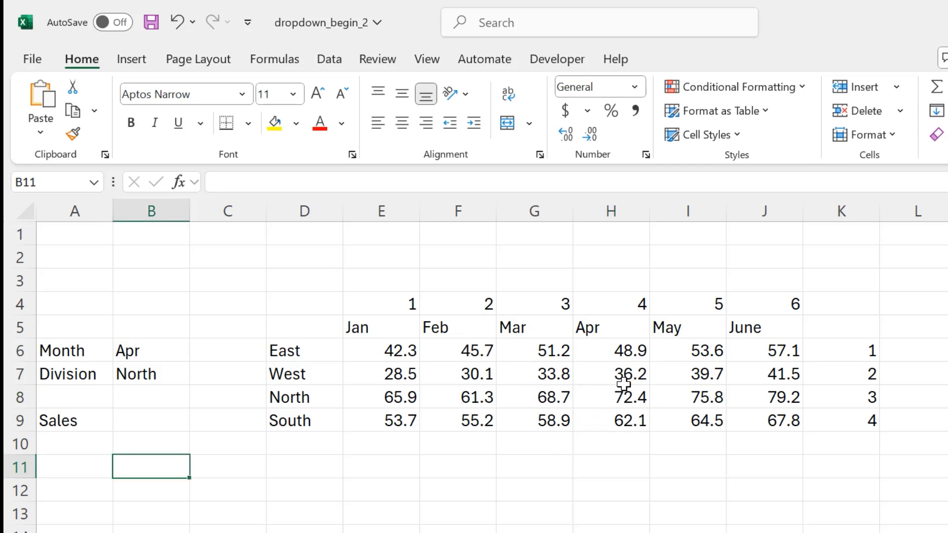
{"action": "left_click", "coordinate": [849, 397]}
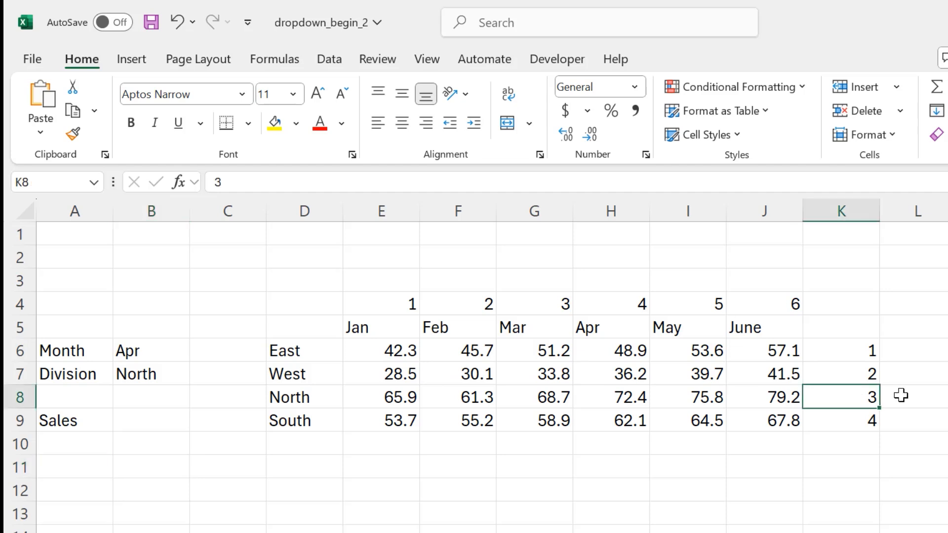
{"action": "left_click", "coordinate": [625, 299]}
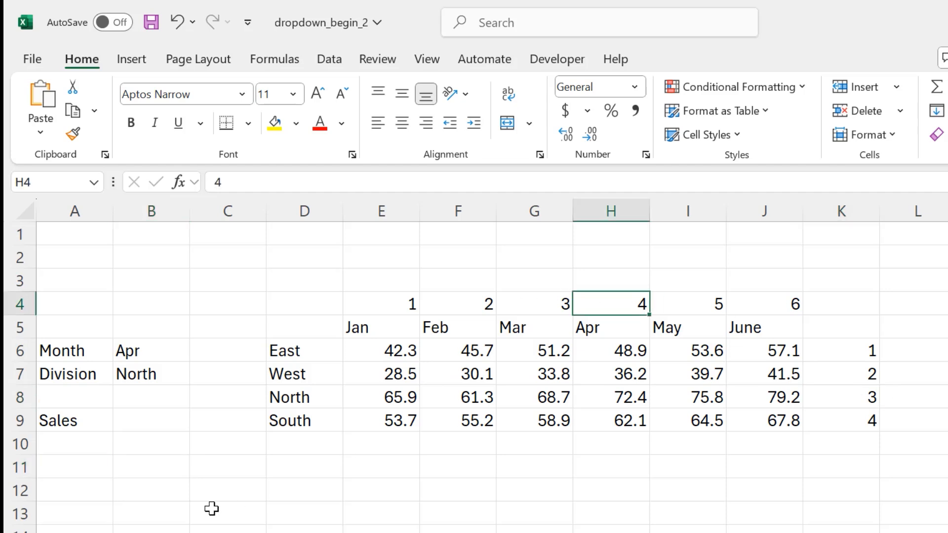
- Enter =INDEX(E6:J9,3,4) in B11 and compare its result with the North sales cell for Apr
{"action": "left_click", "coordinate": [141, 468]}
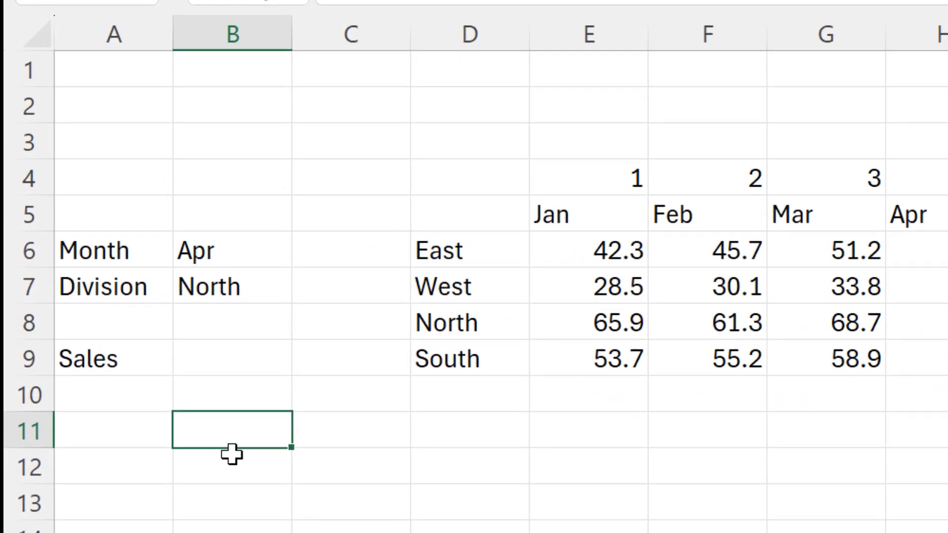
{"action": "type", "text": "=INDEX"}
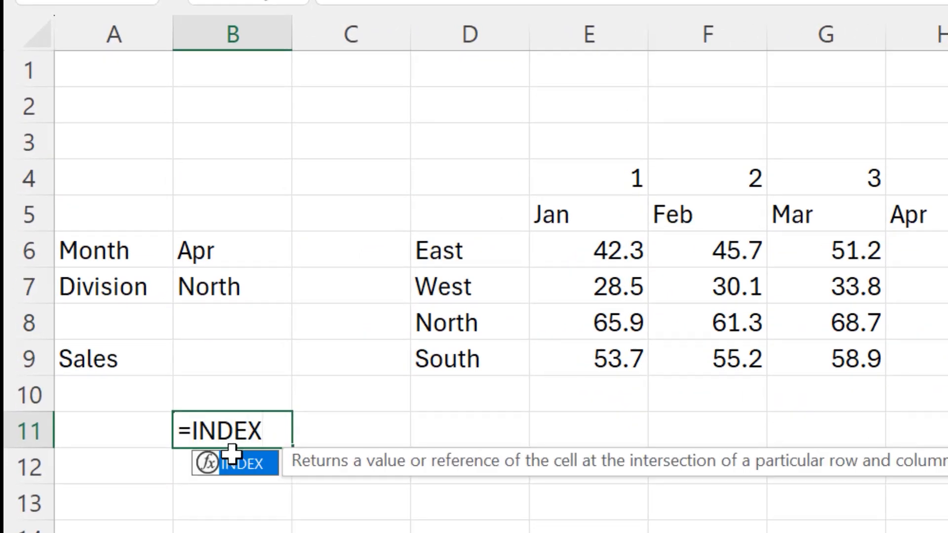
{"action": "type", "text": "("}
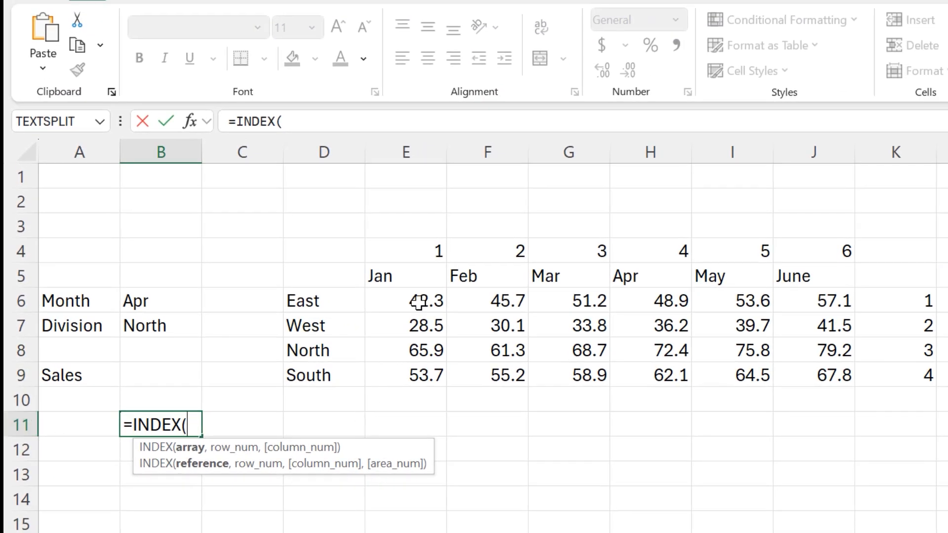
{"action": "left_click", "coordinate": [597, 254]}
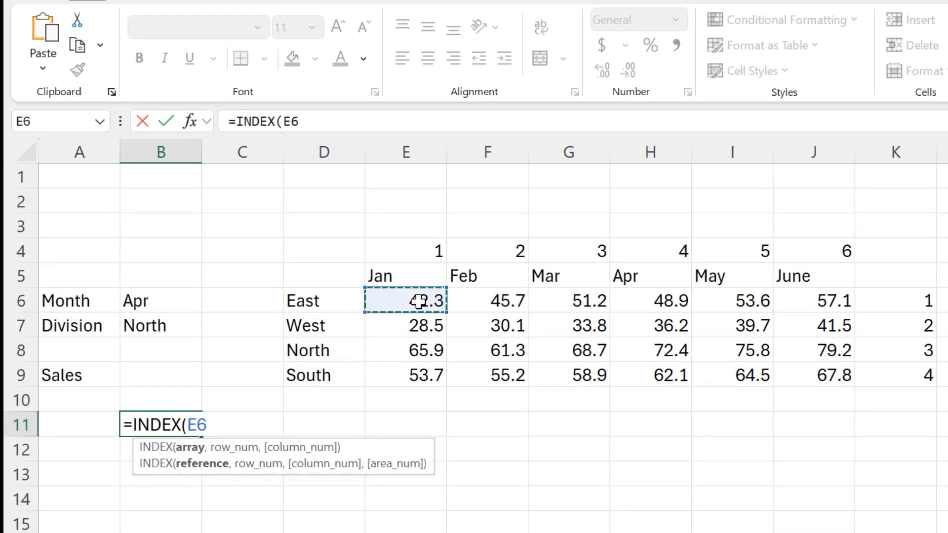
{"action": "left_click_drag", "start_coordinate": [419, 301], "coordinate": [819, 371]}
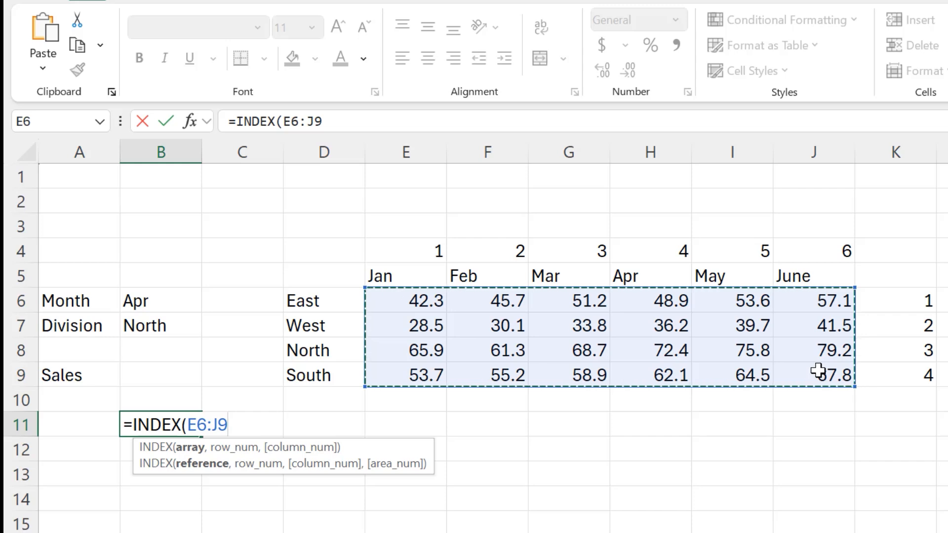
{"action": "type", "text": ","}
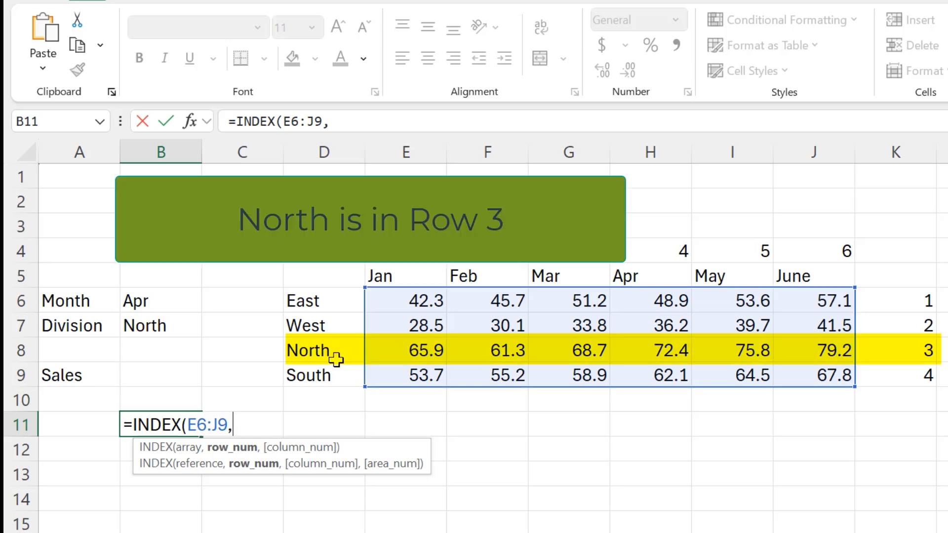
{"action": "type", "text": "3,"}
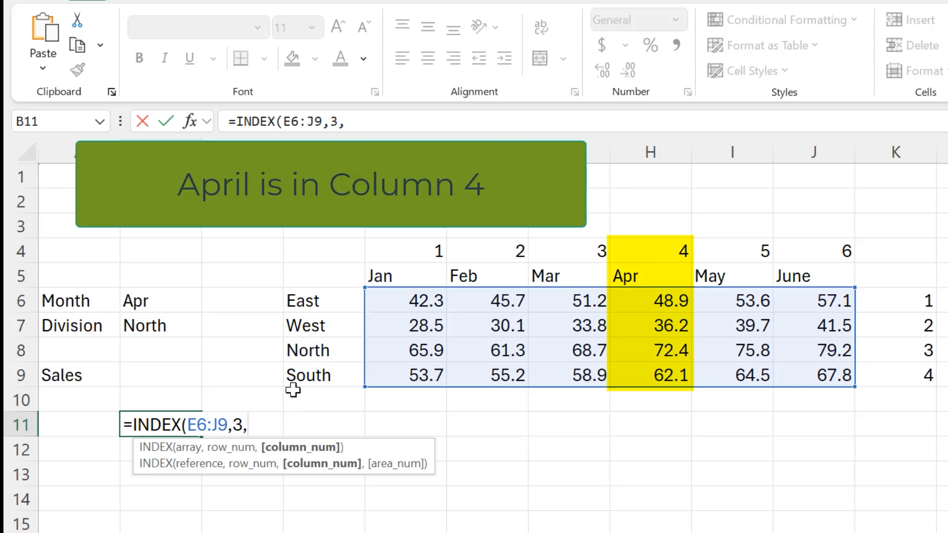
{"action": "type", "text": "4)"}
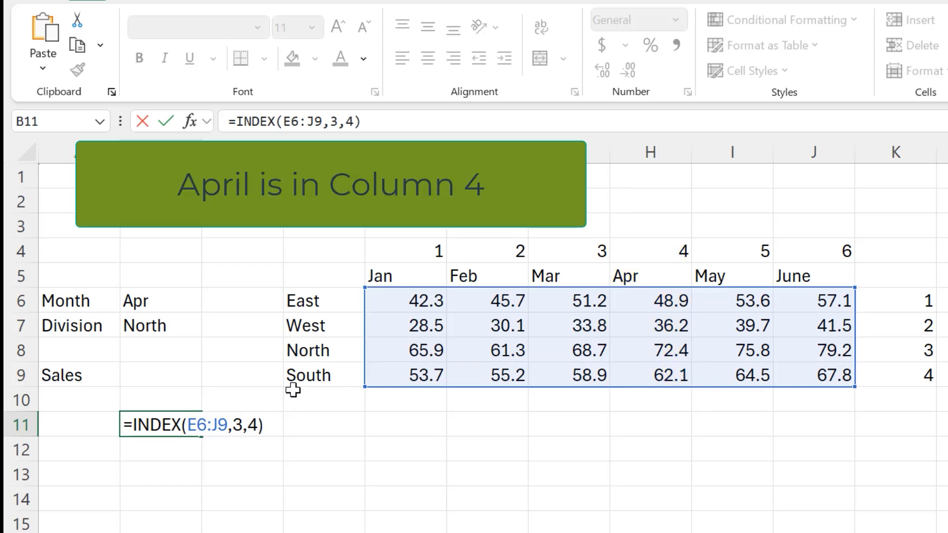
{"action": "key", "text": "Return"}
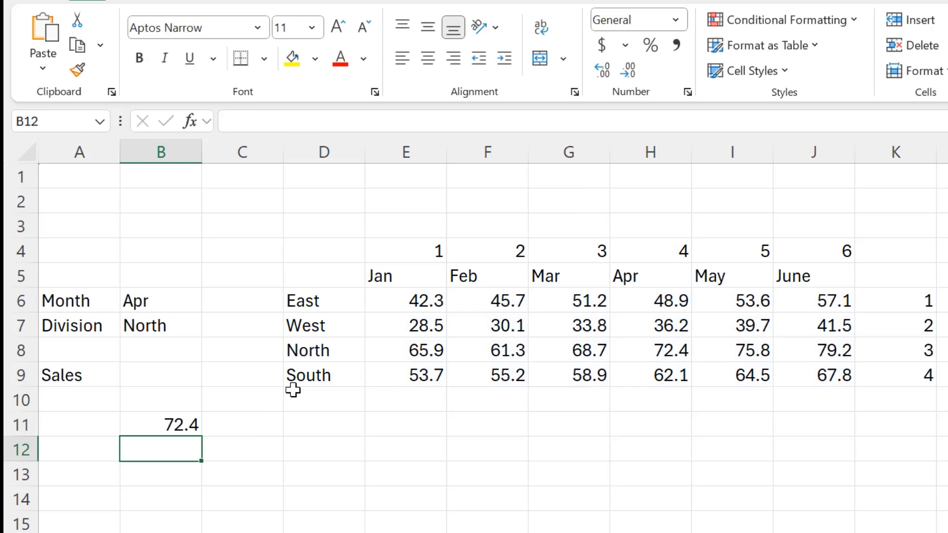
{"action": "left_click", "coordinate": [673, 351]}
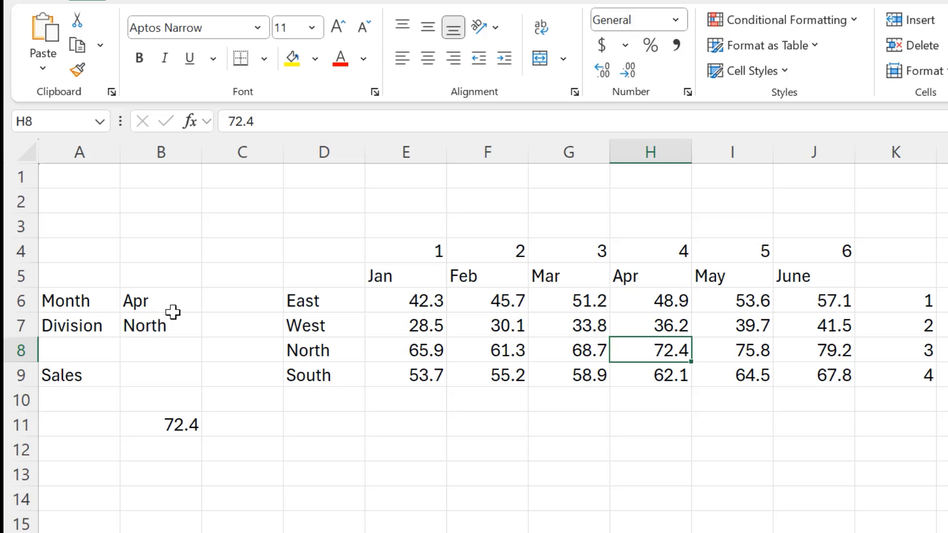
- Enter the label "columns" in A13
{"action": "left_click", "coordinate": [178, 376]}
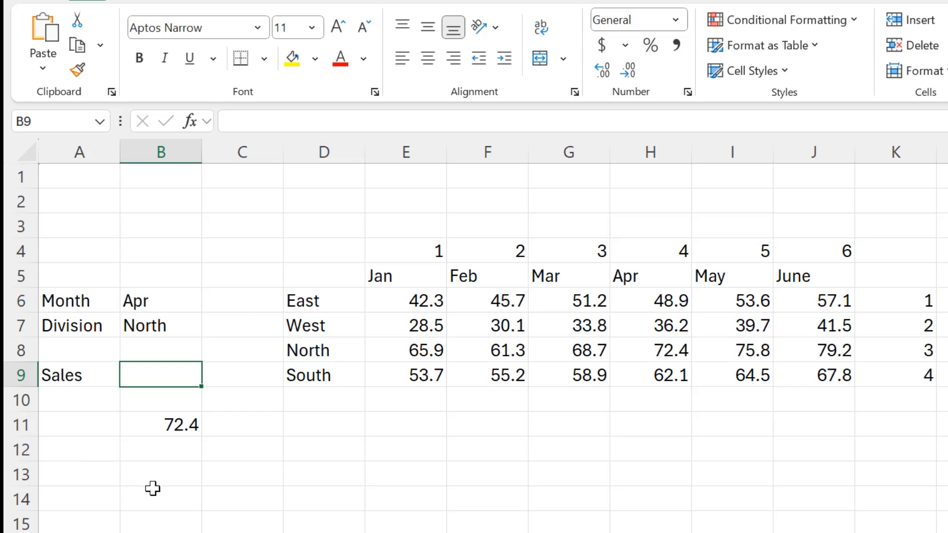
{"action": "left_click", "coordinate": [82, 468]}
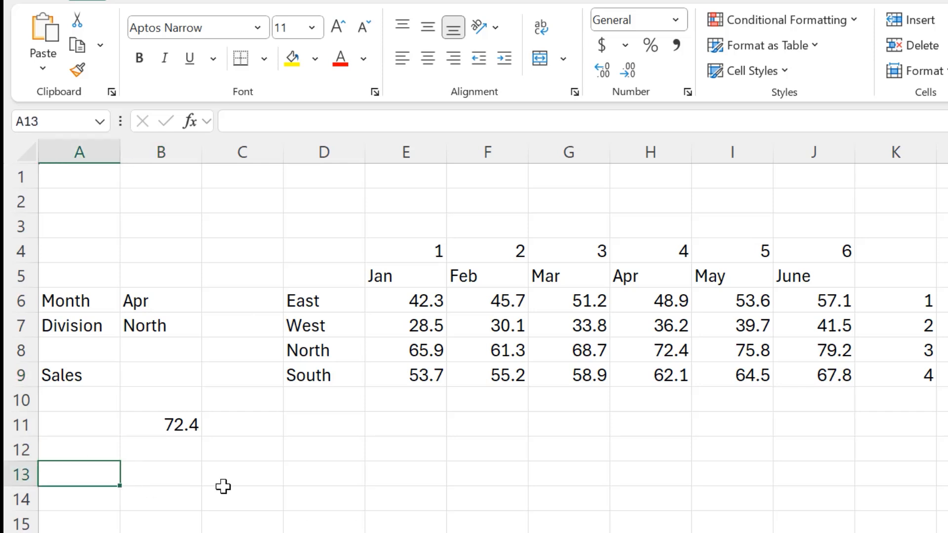
{"action": "type", "text": "col"}
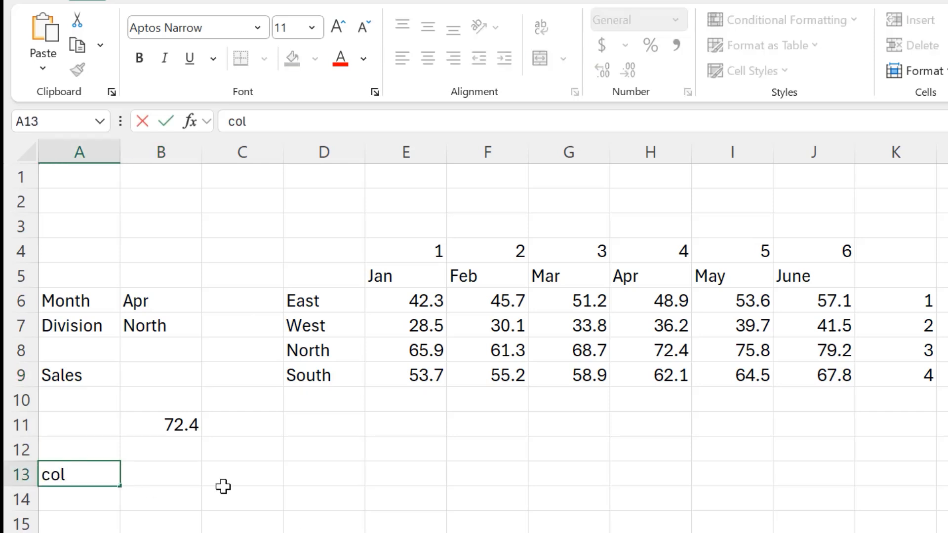
{"action": "type", "text": "umns"}
{"action": "key", "text": "Return"}
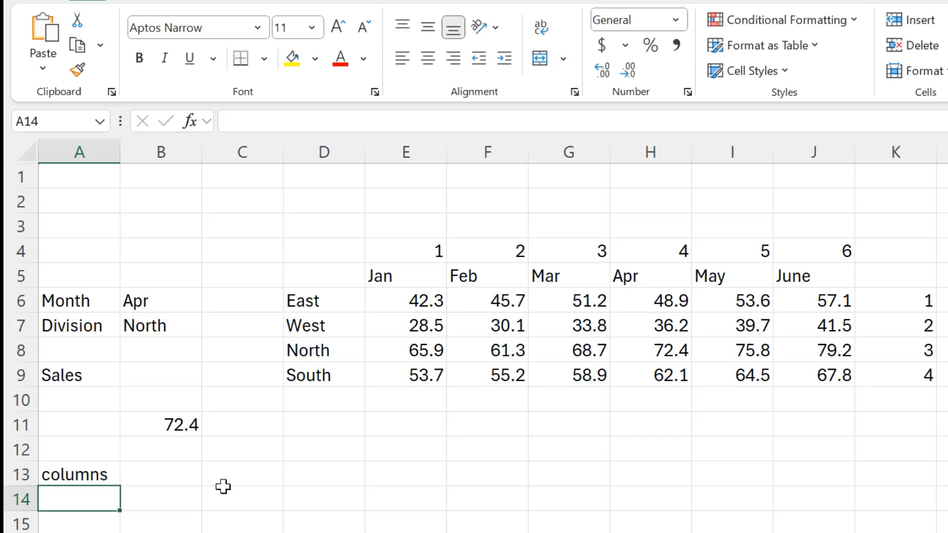
- Enter =MATCH(B6,months,0) in B13 to find the selected month's column position with an exact match
{"action": "key", "text": "Up"}
{"action": "key", "text": "Right"}
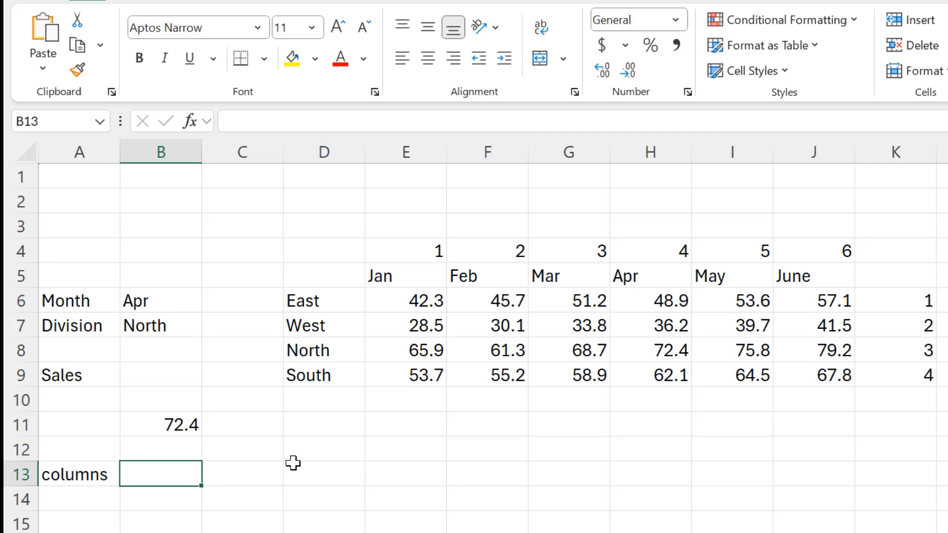
{"action": "type", "text": "=MATCH"}
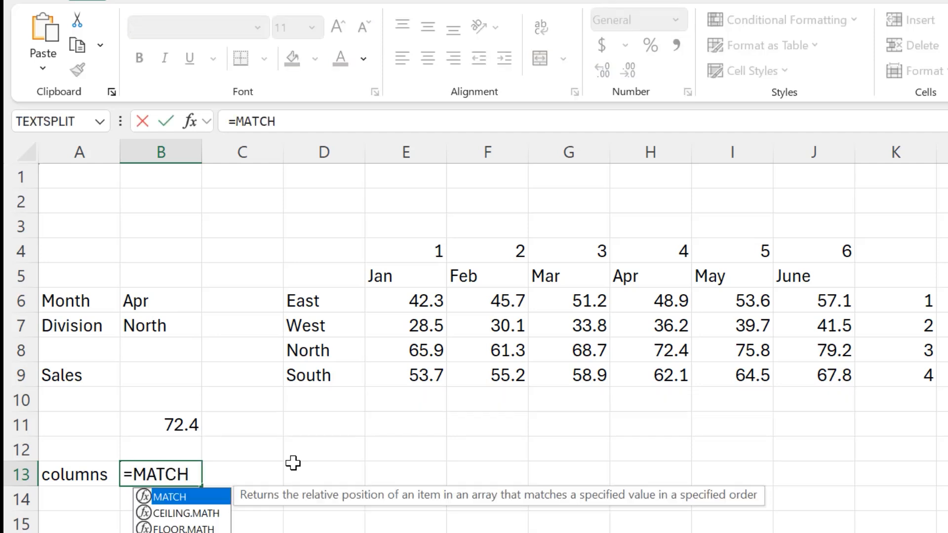
{"action": "type", "text": "("}
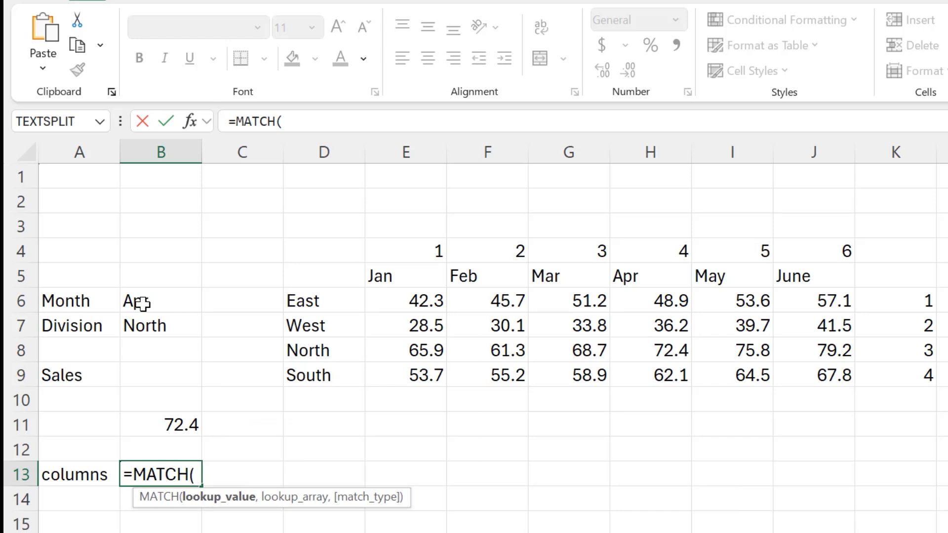
{"action": "left_click", "coordinate": [171, 302]}
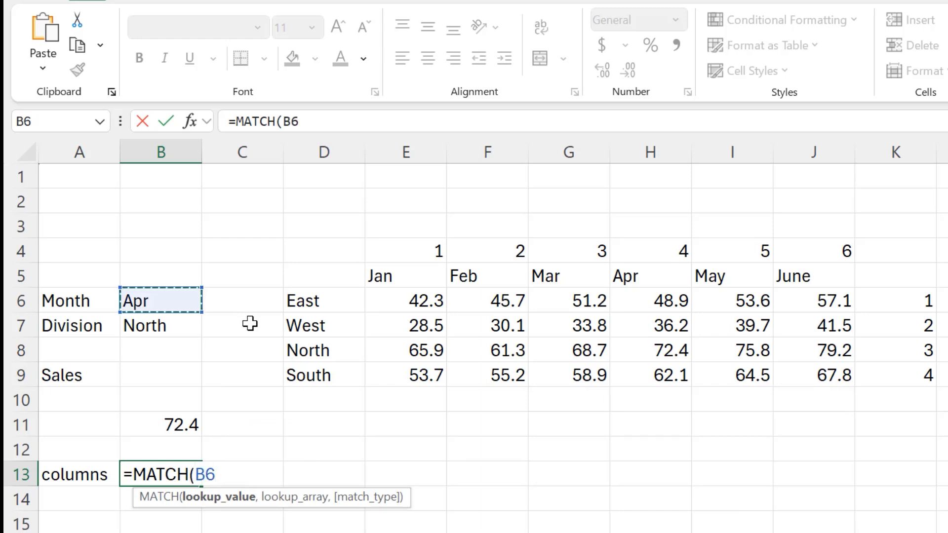
{"action": "type", "text": ","}
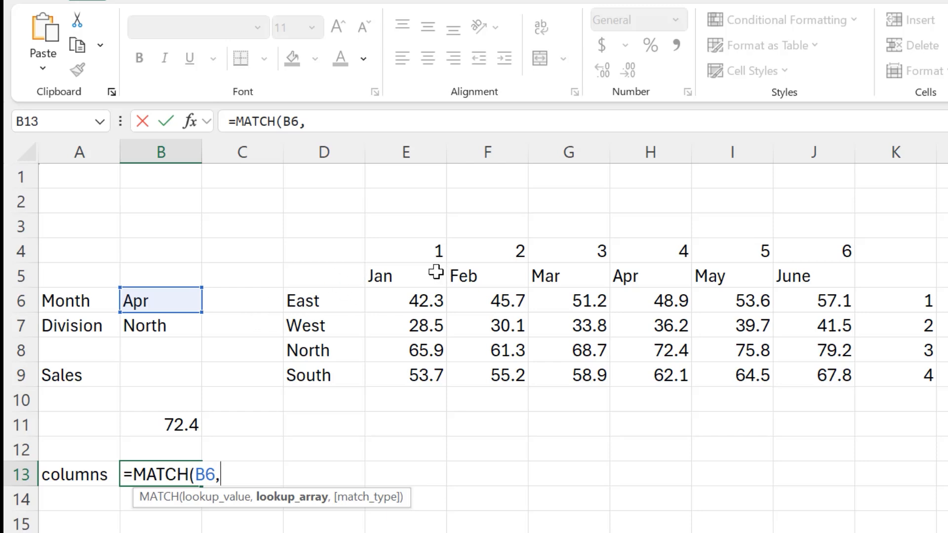
{"action": "left_click_drag", "start_coordinate": [408, 275], "coordinate": [800, 271]}
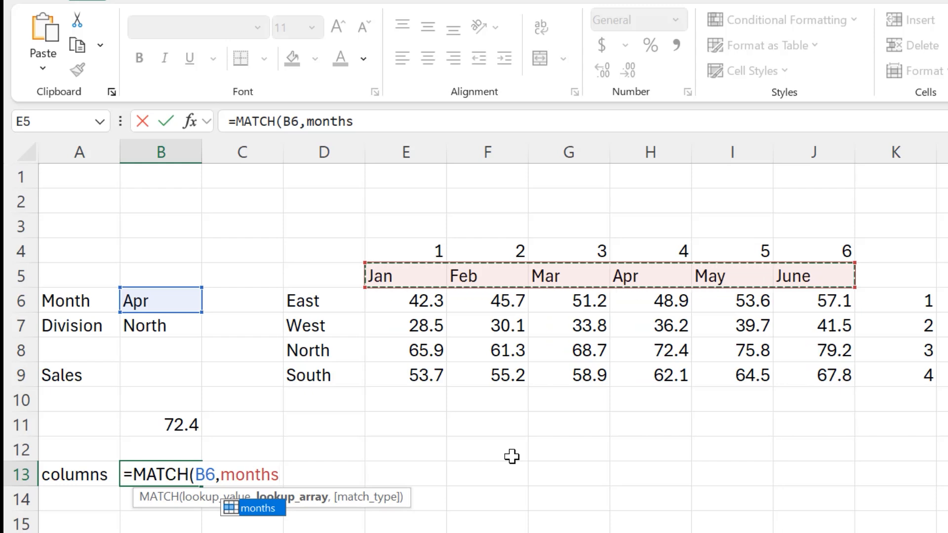
{"action": "type", "text": ","}
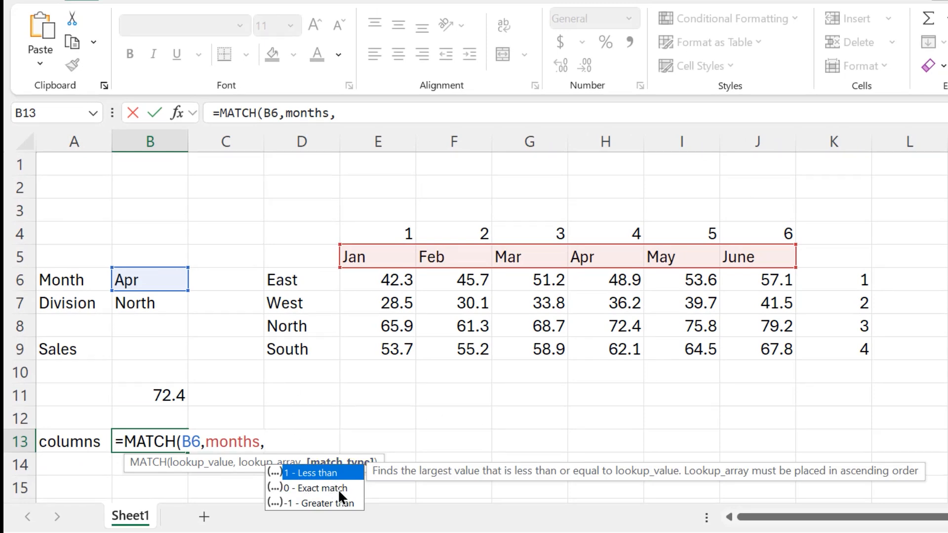
{"action": "left_click", "coordinate": [312, 487]}
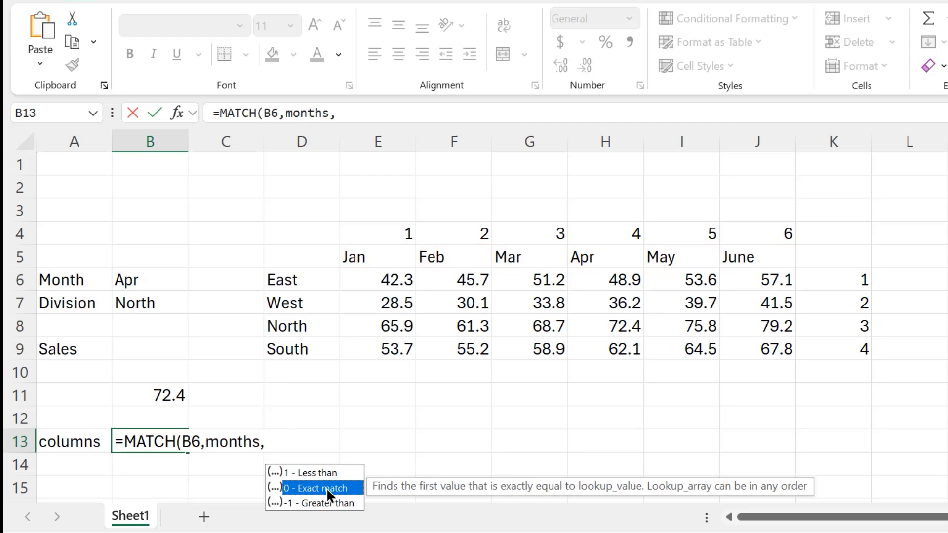
{"action": "double_click", "coordinate": [327, 488]}
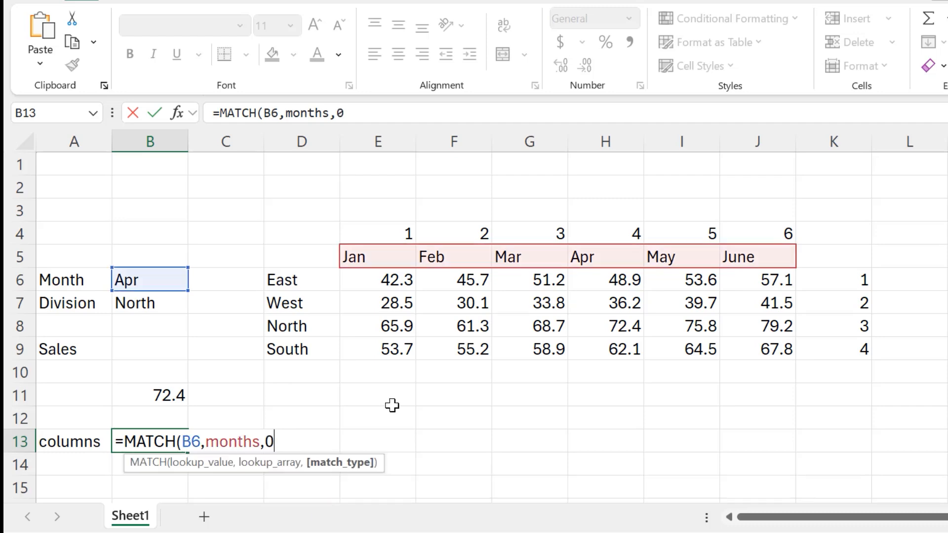
{"action": "type", "text": ")"}
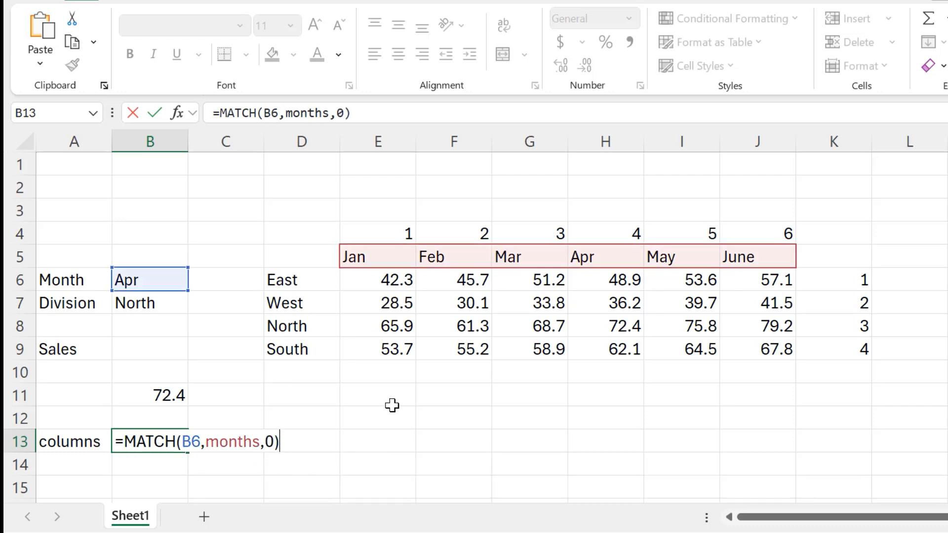
{"action": "key", "text": "Return"}
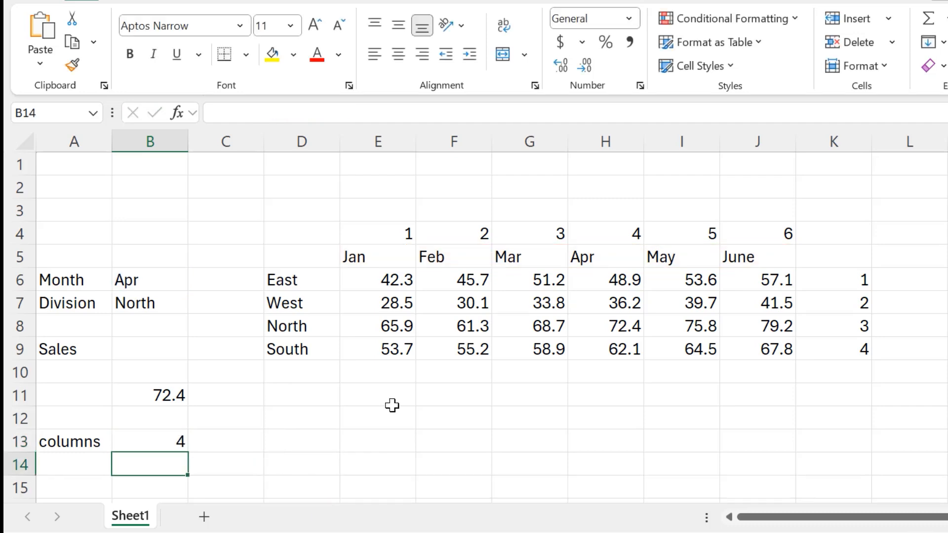
- Check the column position formula in B13, and test it by choosing Feb as the month in B6
{"action": "left_click", "coordinate": [149, 272]}
{"action": "left_click", "coordinate": [171, 441]}
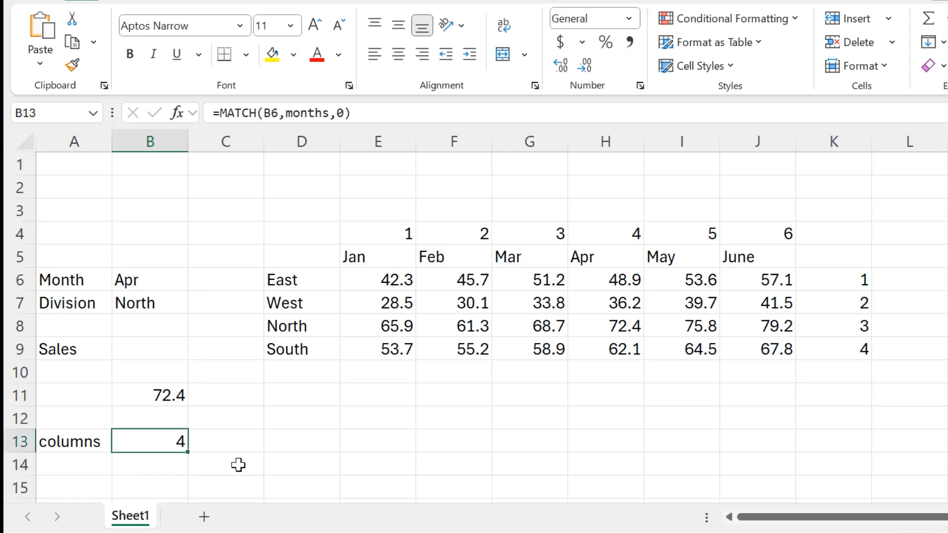
{"action": "left_click", "coordinate": [149, 280]}
{"action": "left_click", "coordinate": [195, 284]}
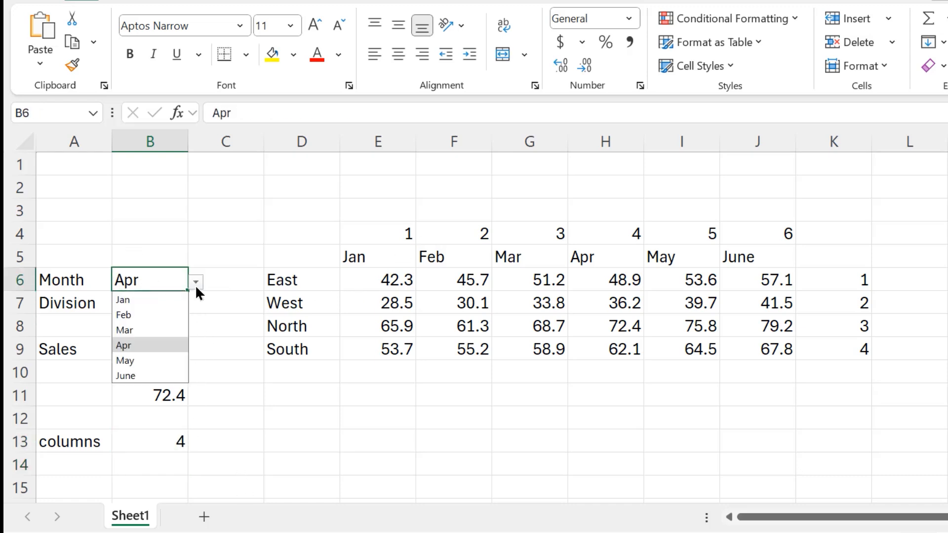
{"action": "left_click", "coordinate": [148, 320]}
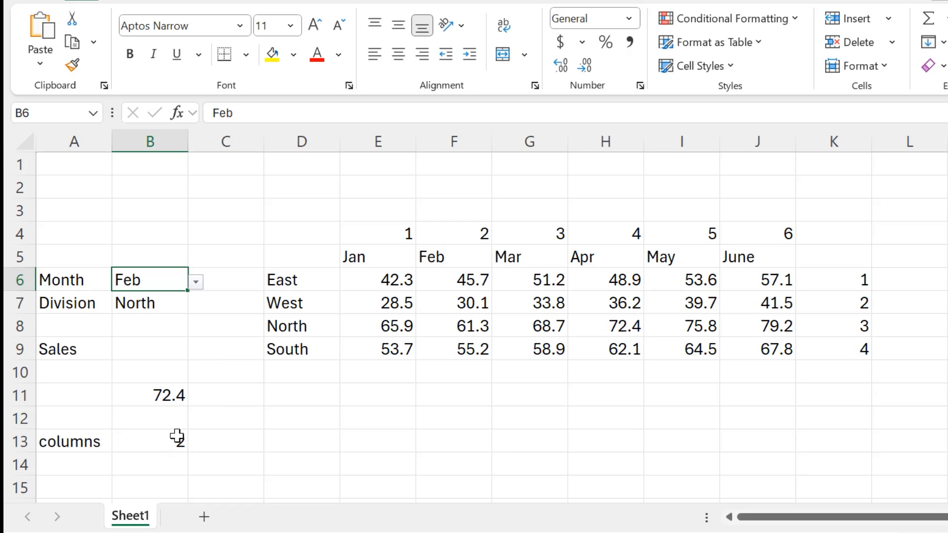
- Enter the label "rows" in A14
{"action": "left_click", "coordinate": [68, 469]}
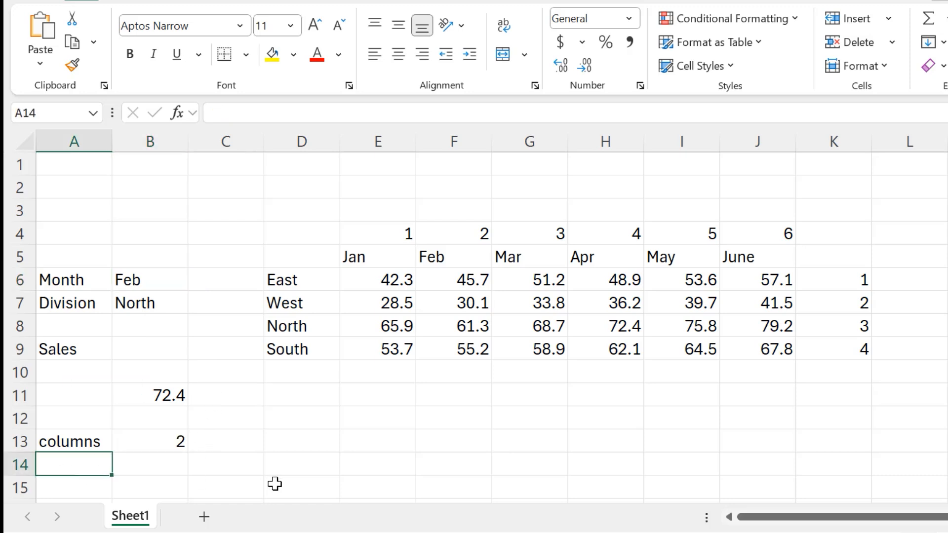
{"action": "type", "text": "row"}
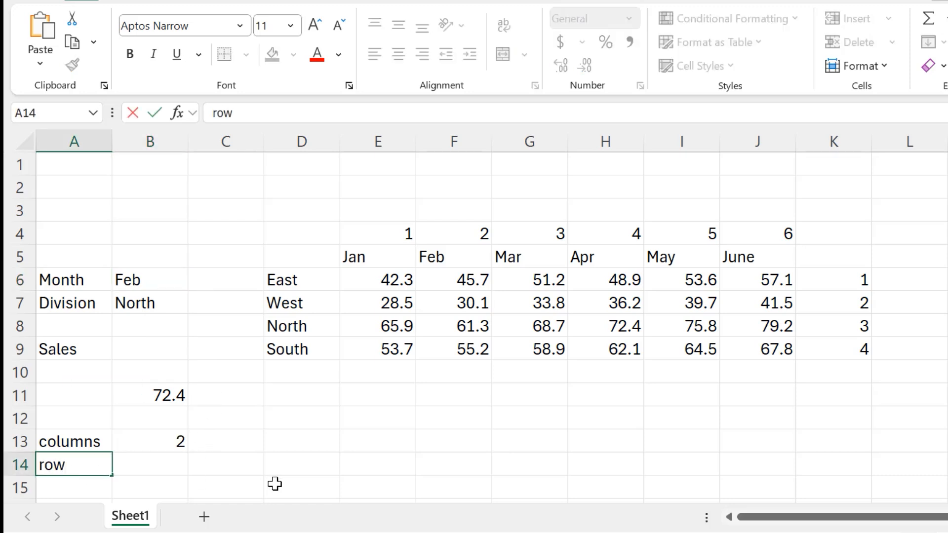
{"action": "type", "text": "s"}
{"action": "key", "text": "Return"}
- Enter =MATCH(B7,divisions,0) in B14 to find the selected division's row position, and check the cell
{"action": "key", "text": "Up"}
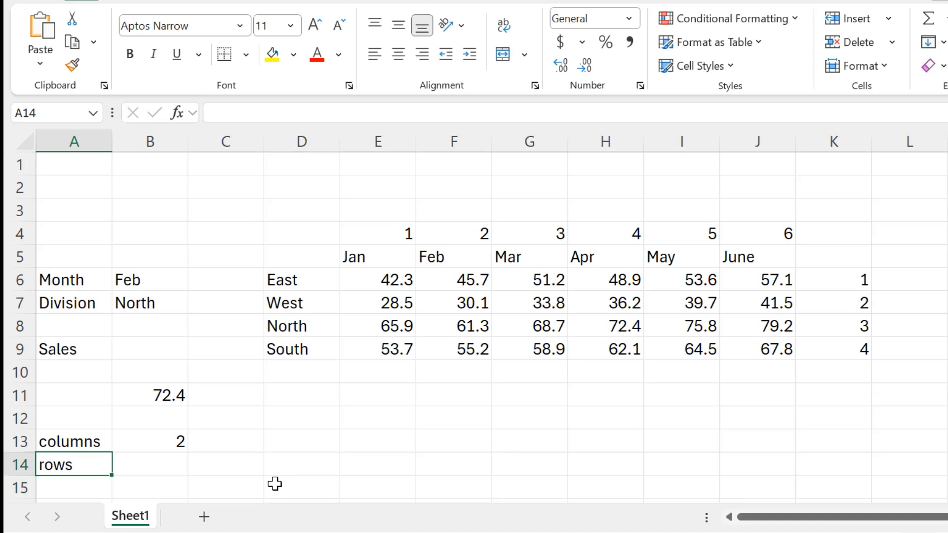
{"action": "key", "text": "Right"}
{"action": "type", "text": "="}
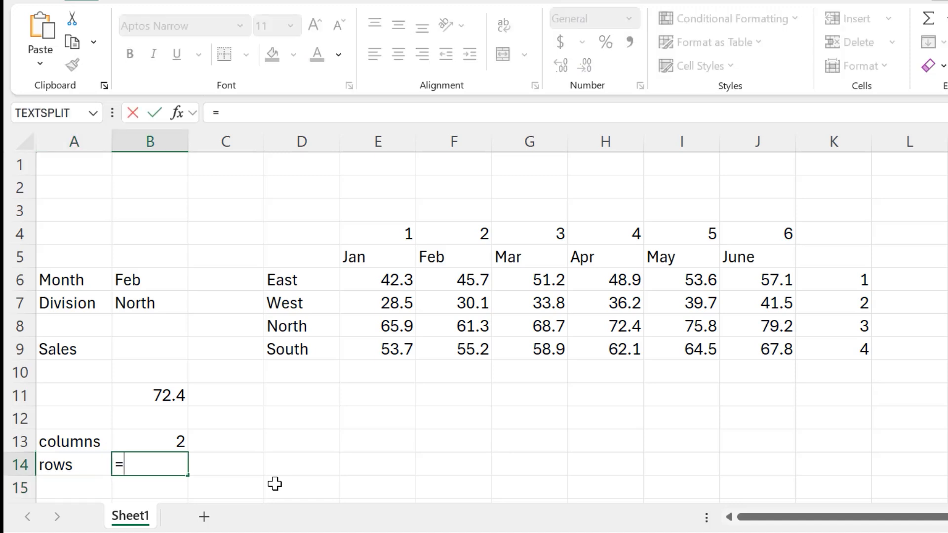
{"action": "type", "text": "MATCH("}
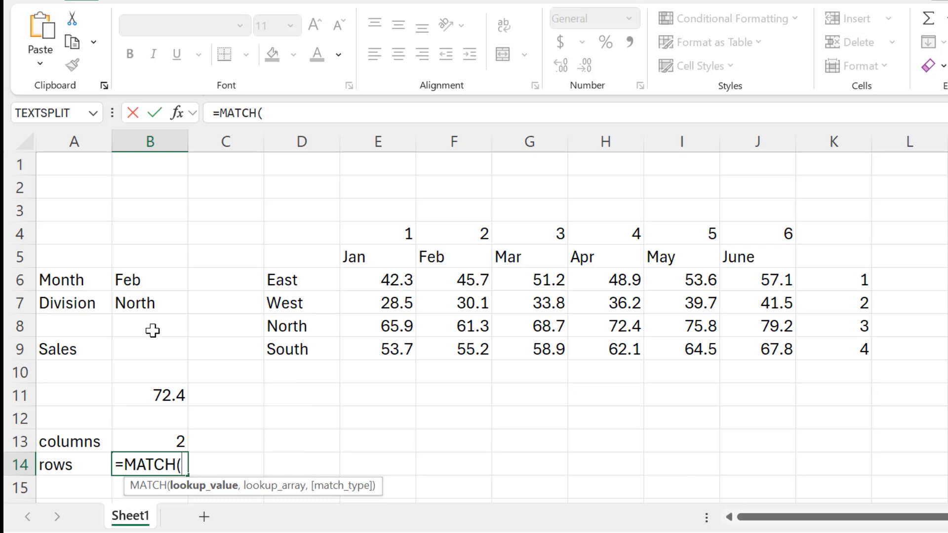
{"action": "left_click", "coordinate": [155, 307]}
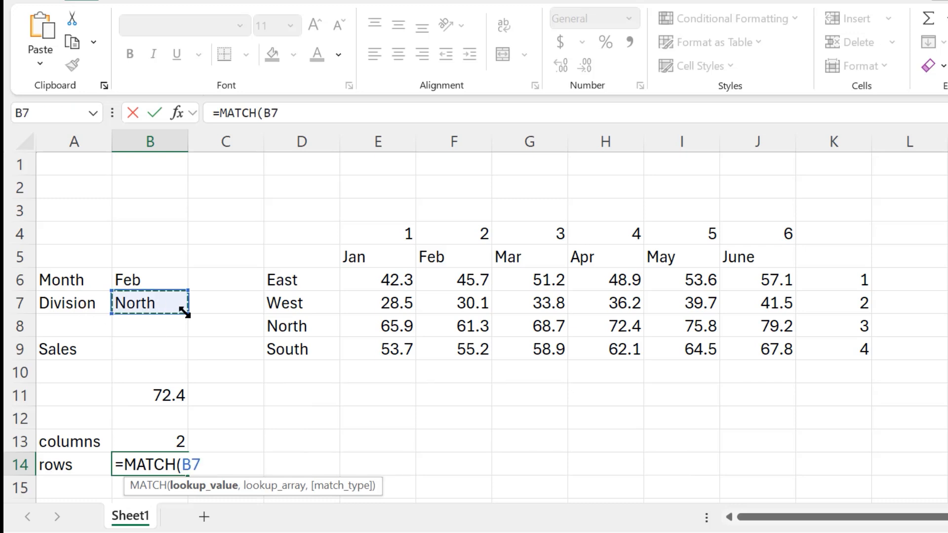
{"action": "type", "text": ","}
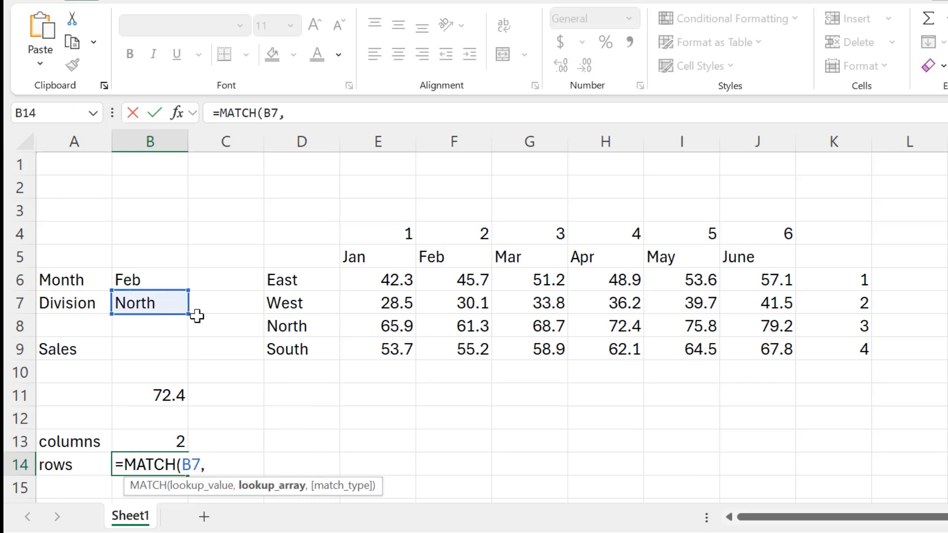
{"action": "left_click", "coordinate": [297, 286]}
{"action": "left_click_drag", "start_coordinate": [298, 286], "coordinate": [296, 350]}
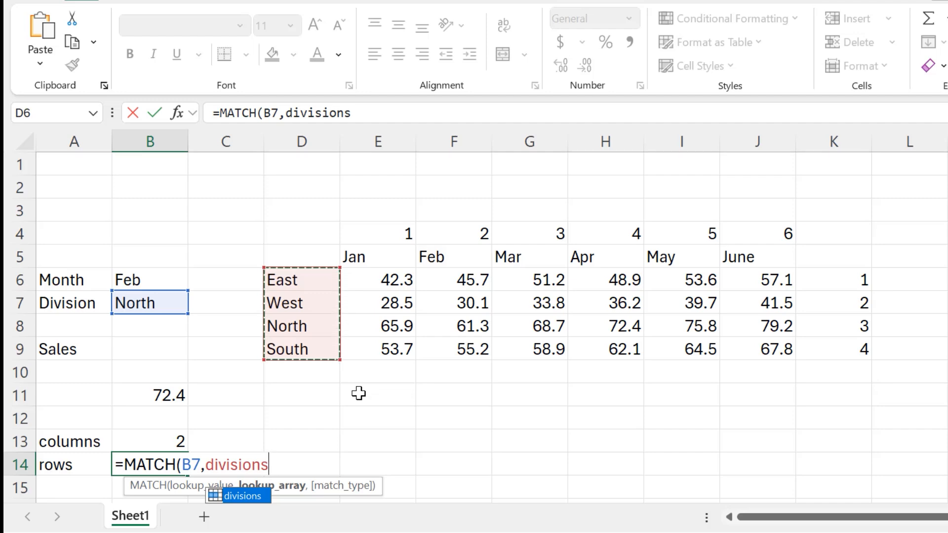
{"action": "type", "text": ","}
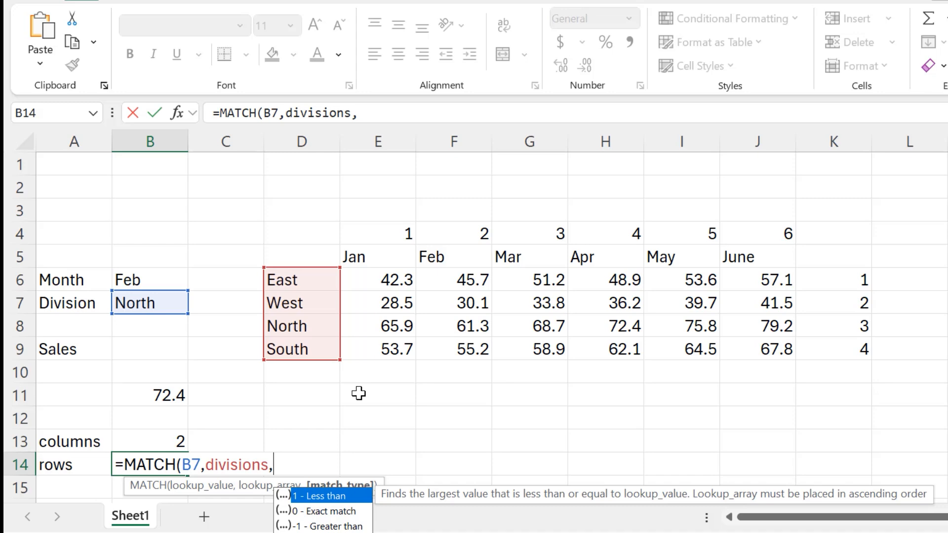
{"action": "type", "text": "0)"}
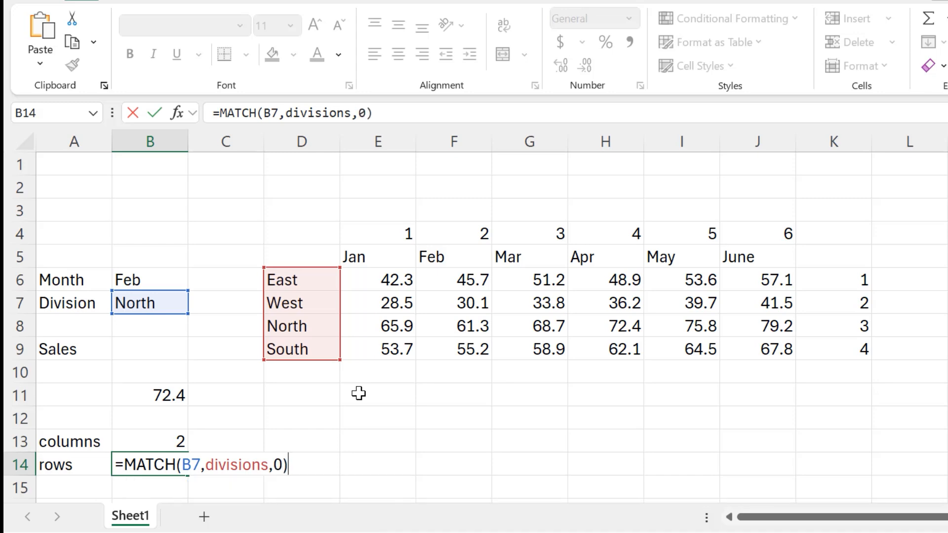
{"action": "key", "text": "Return"}
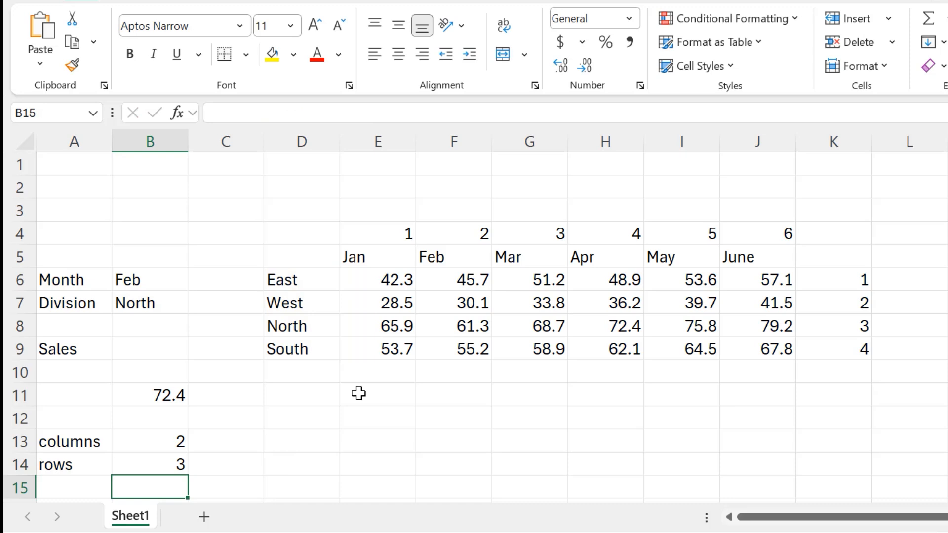
{"action": "left_click", "coordinate": [155, 464]}
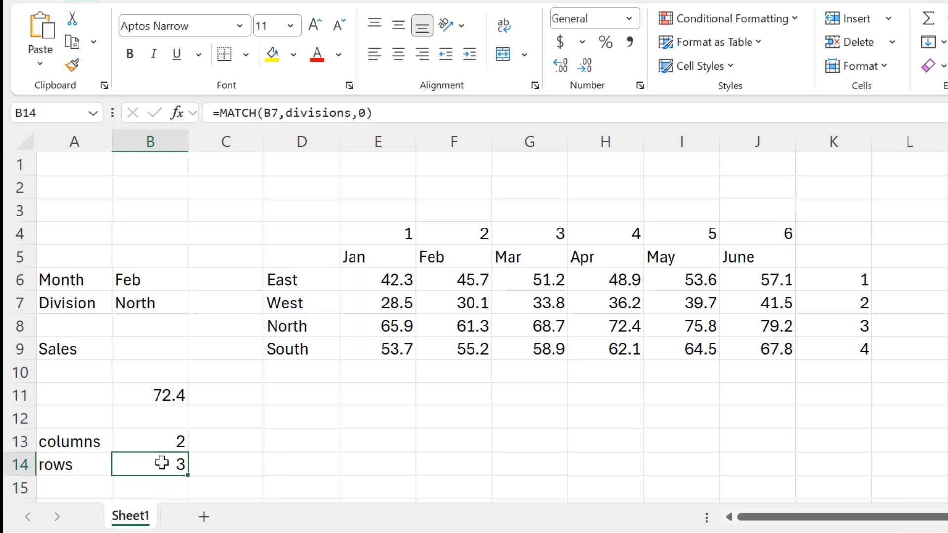
- Choose Apr as the month in B6 and check the column and row positions in B13 and B14
{"action": "left_click", "coordinate": [137, 278]}
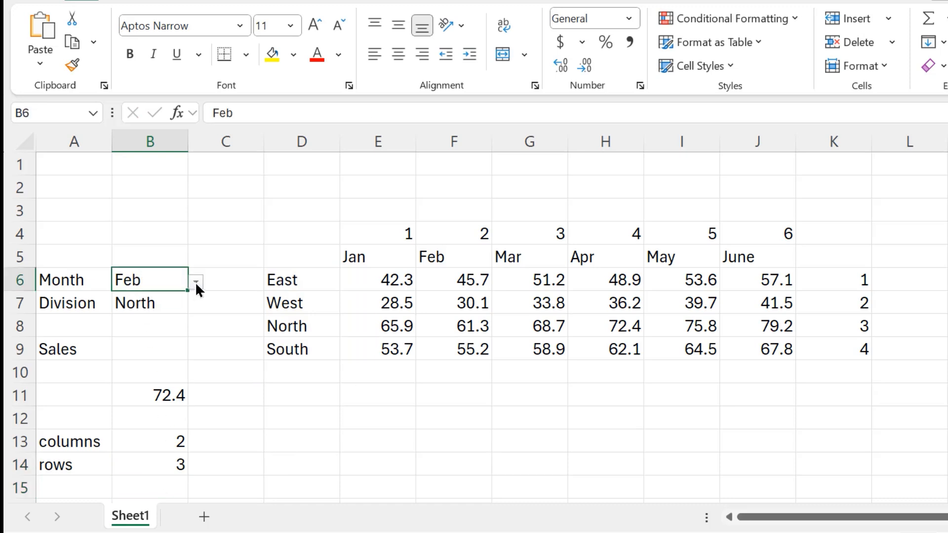
{"action": "left_click", "coordinate": [195, 282]}
{"action": "left_click", "coordinate": [147, 348]}
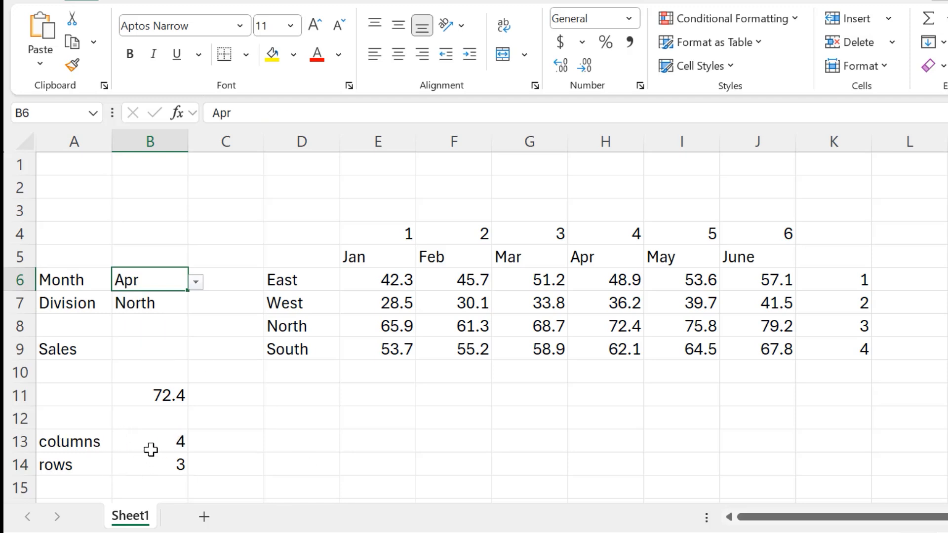
{"action": "left_click", "coordinate": [162, 438]}
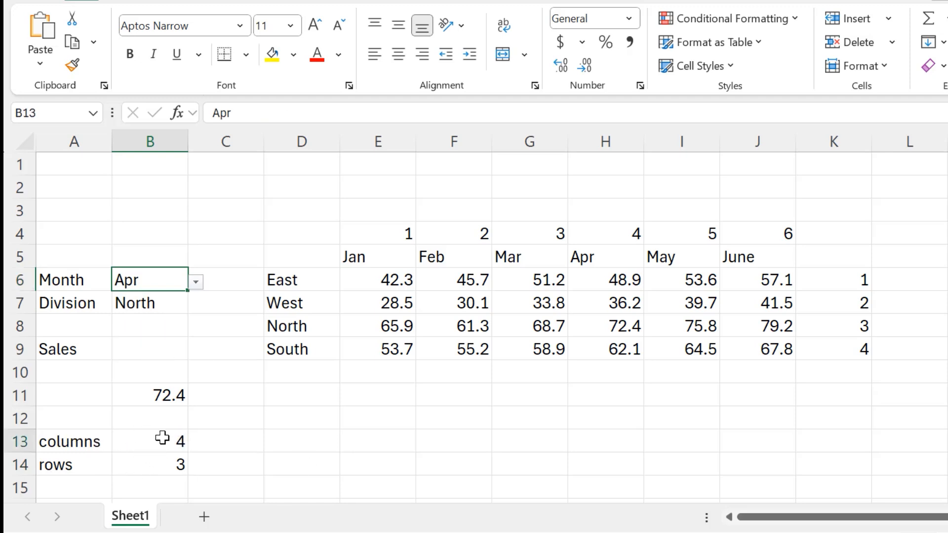
{"action": "left_click", "coordinate": [151, 467]}
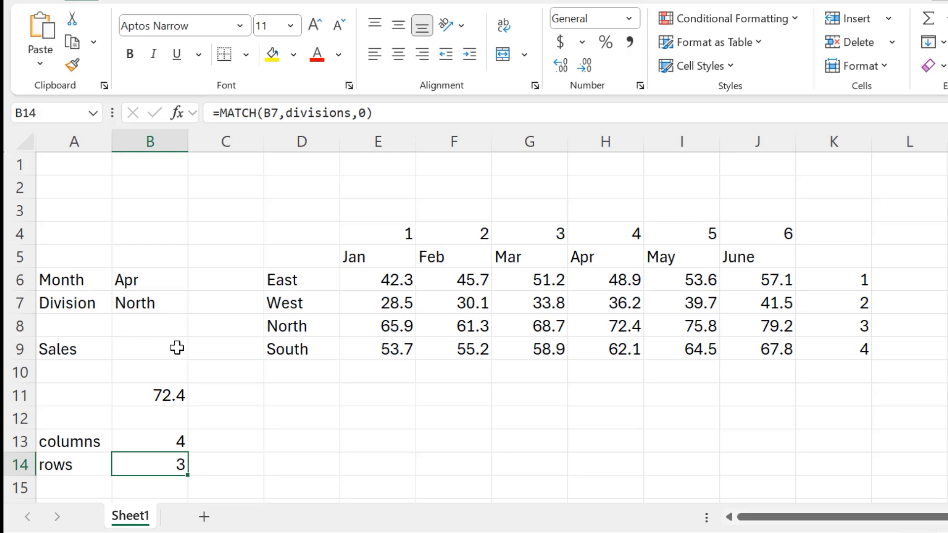
- Start an INDEX formula in B9 with the sales figures in E6:J9 as its array
{"action": "left_click", "coordinate": [149, 349]}
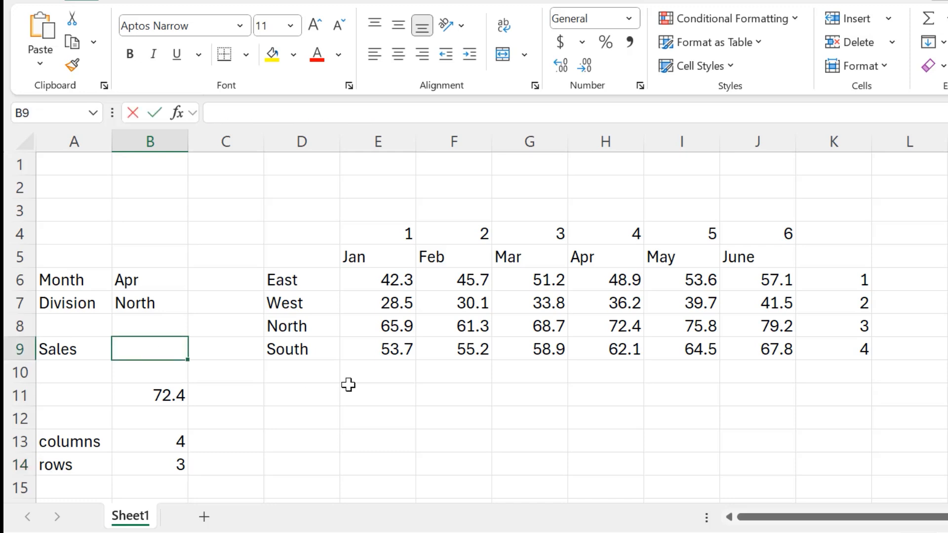
{"action": "type", "text": "=INDEX"}
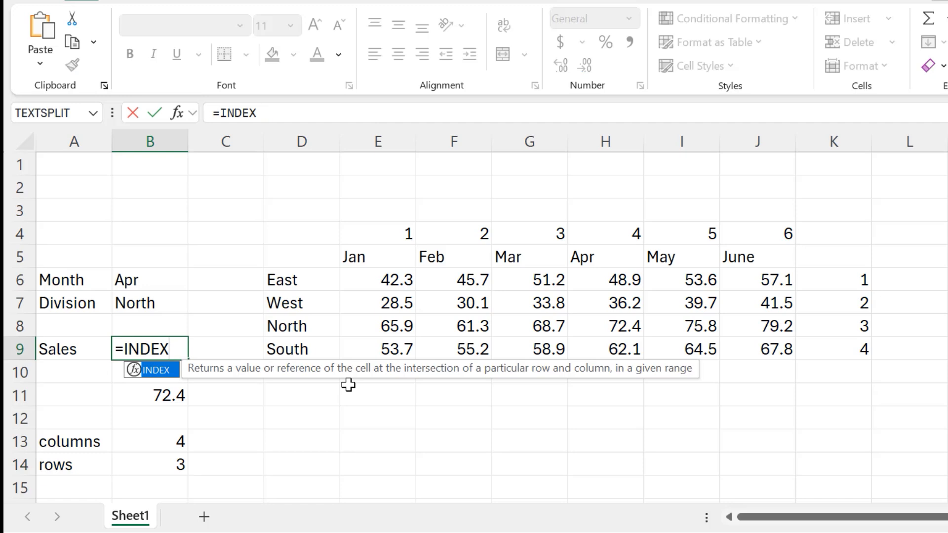
{"action": "type", "text": "("}
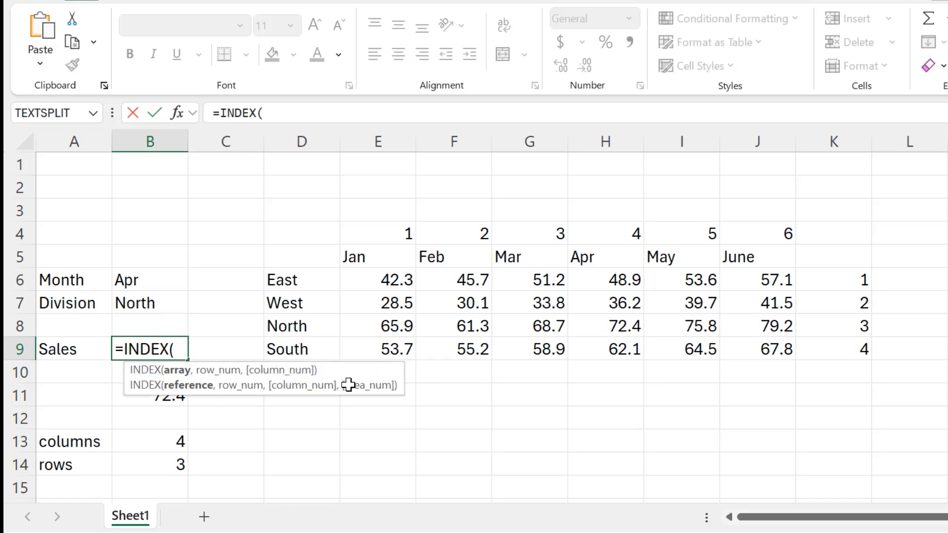
{"action": "left_click", "coordinate": [389, 282]}
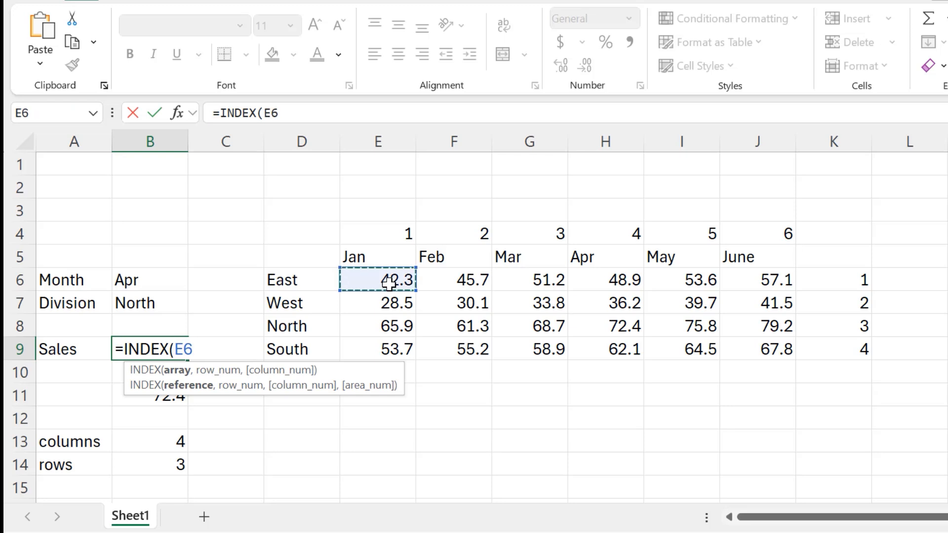
{"action": "left_click_drag", "start_coordinate": [388, 283], "coordinate": [751, 353]}
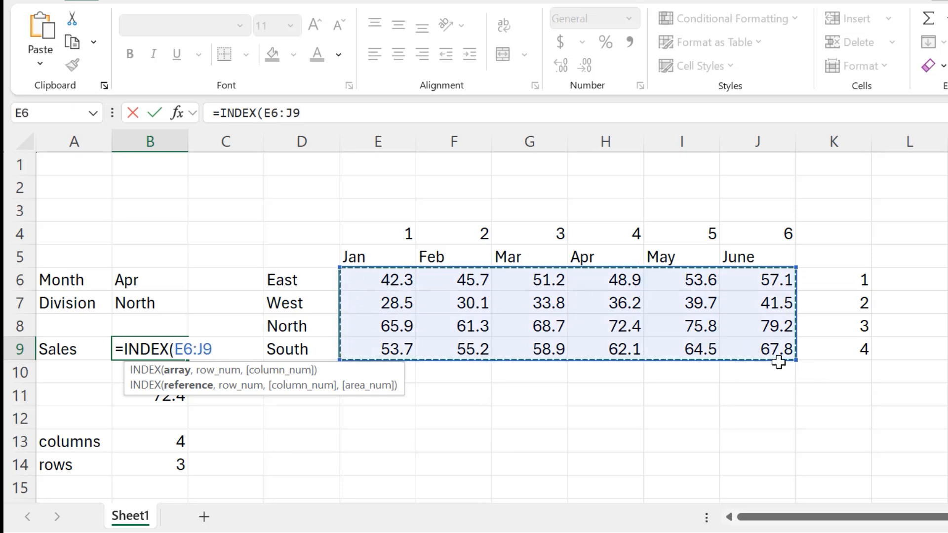
{"action": "type", "text": ","}
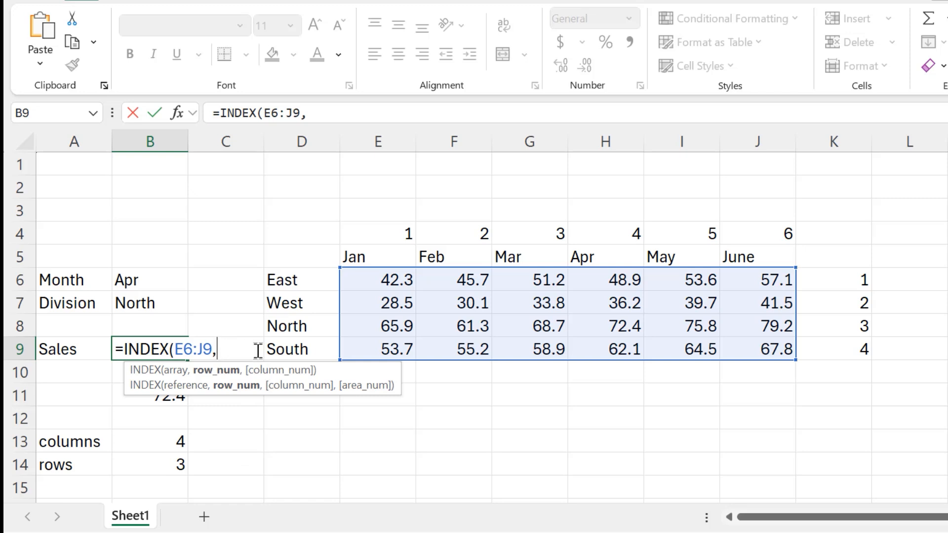
- Add MATCH(B7,divisions,0) as the row number argument of the INDEX formula in B9
{"action": "type", "text": "MATCH"}
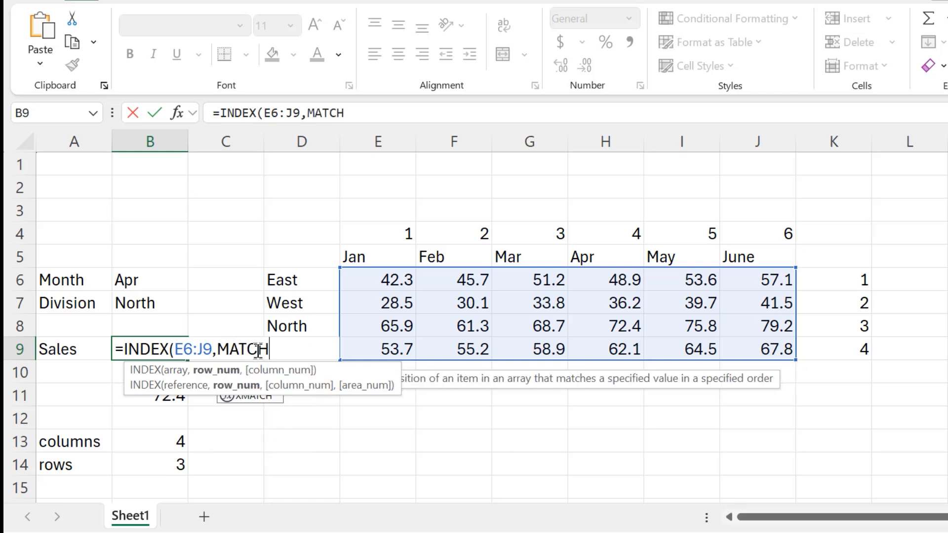
{"action": "type", "text": "("}
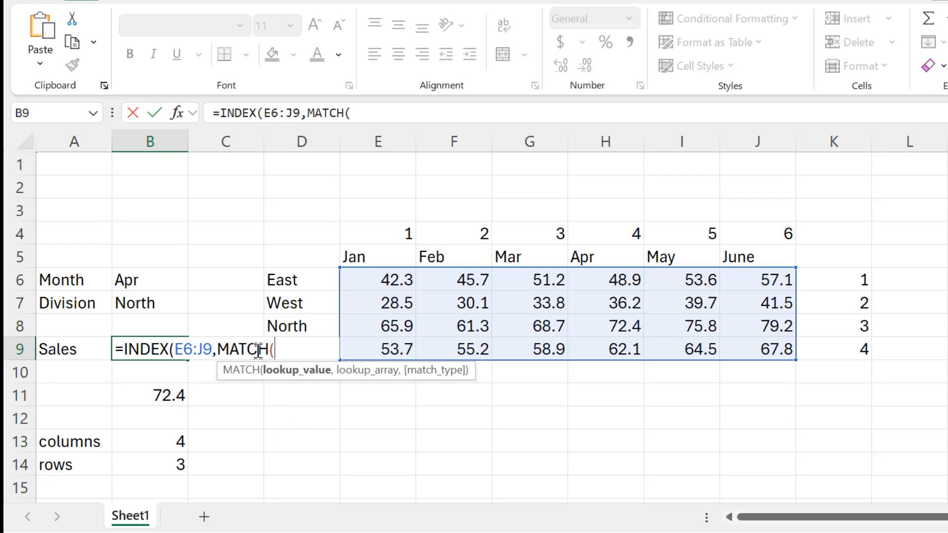
{"action": "left_click", "coordinate": [156, 301]}
{"action": "type", "text": ","}
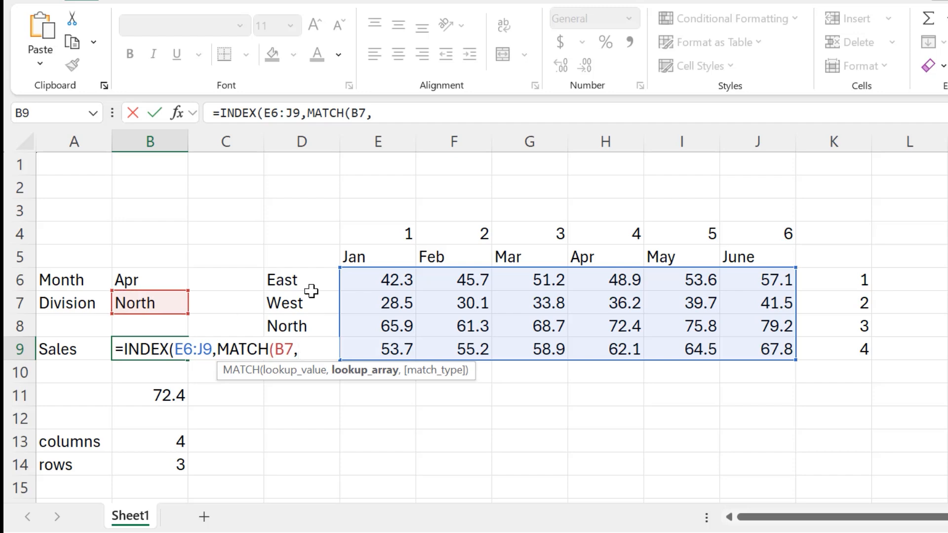
{"action": "left_click_drag", "start_coordinate": [309, 271], "coordinate": [298, 340]}
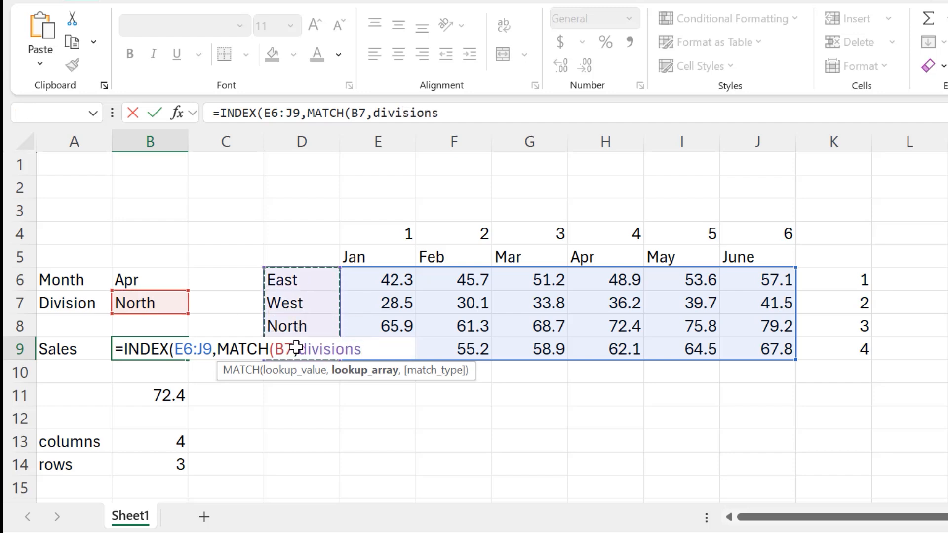
{"action": "type", "text": ",0"}
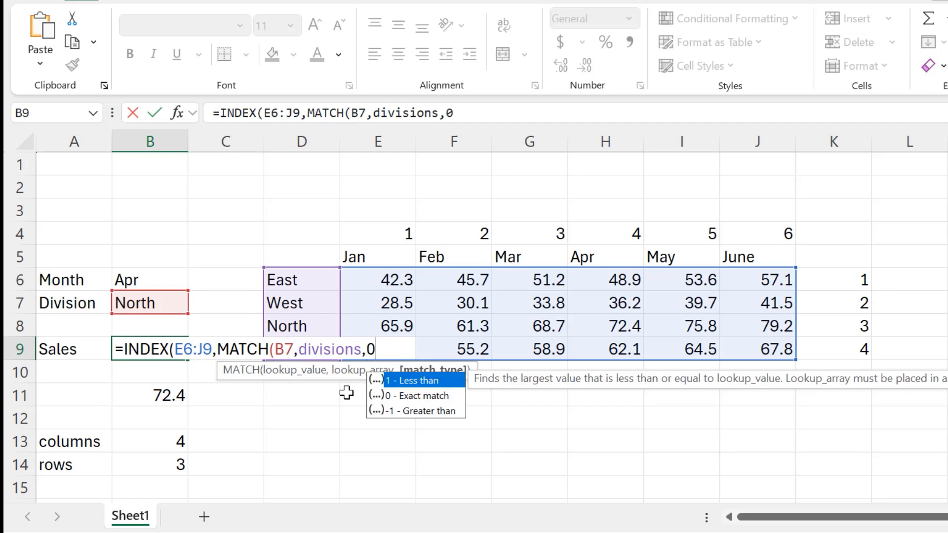
{"action": "type", "text": ")"}
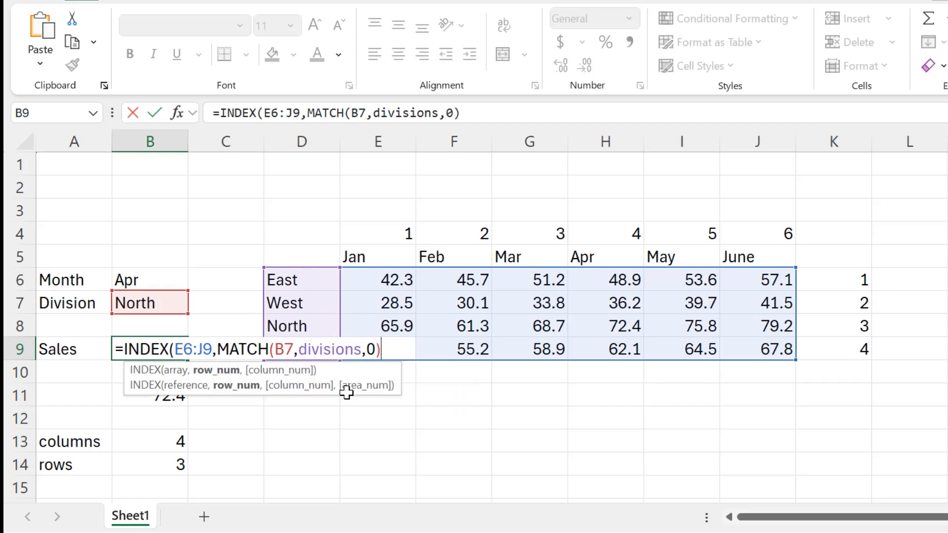
{"action": "type", "text": ","}
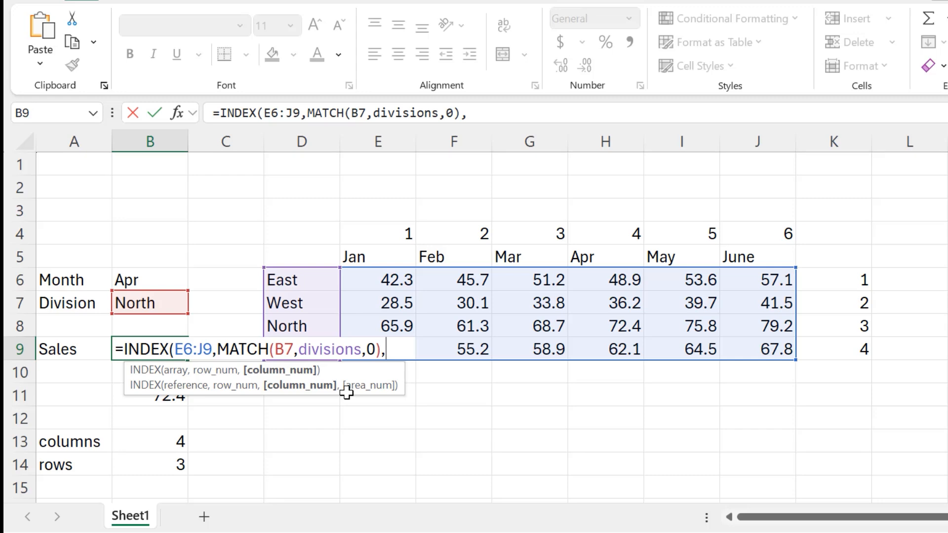
- Add MATCH(B6,months,0) as the column number argument and complete the INDEX formula in B9
{"action": "type", "text": "MATCH"}
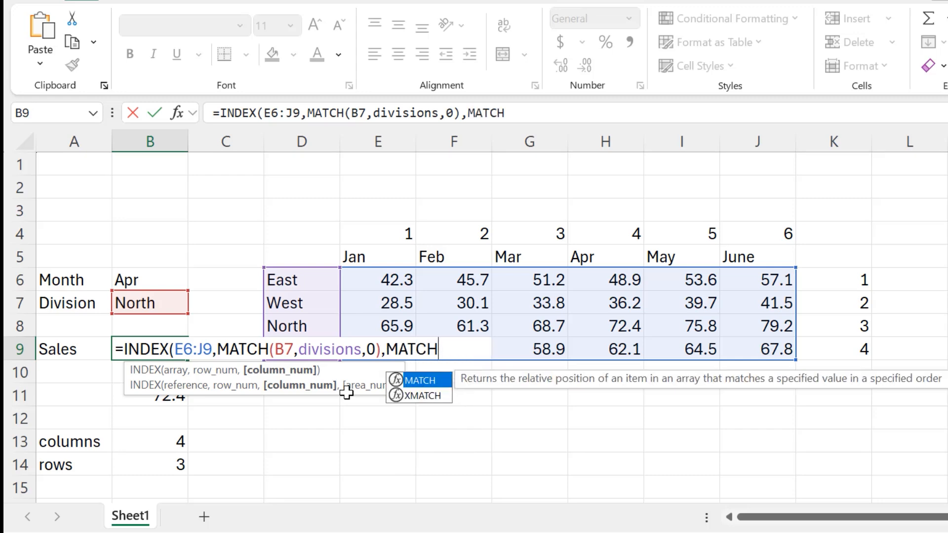
{"action": "type", "text": "("}
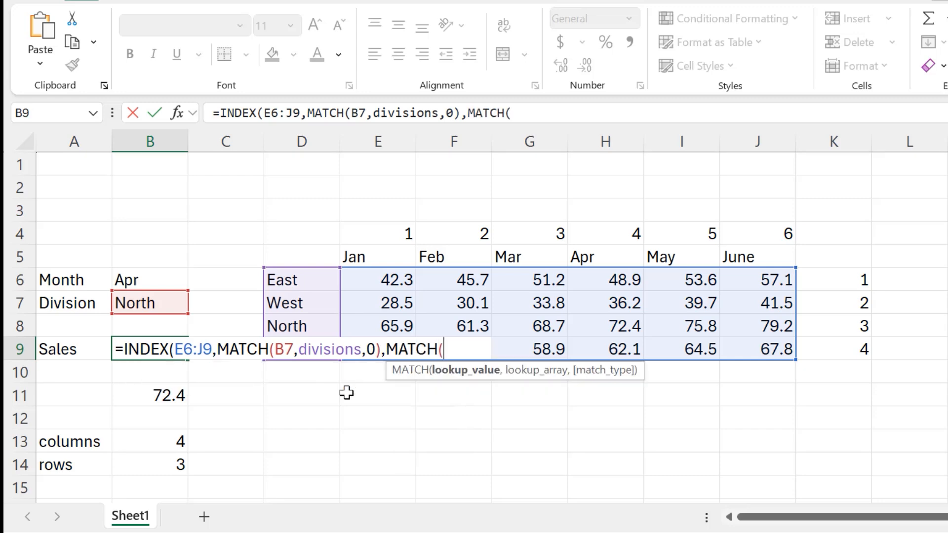
{"action": "left_click", "coordinate": [156, 278]}
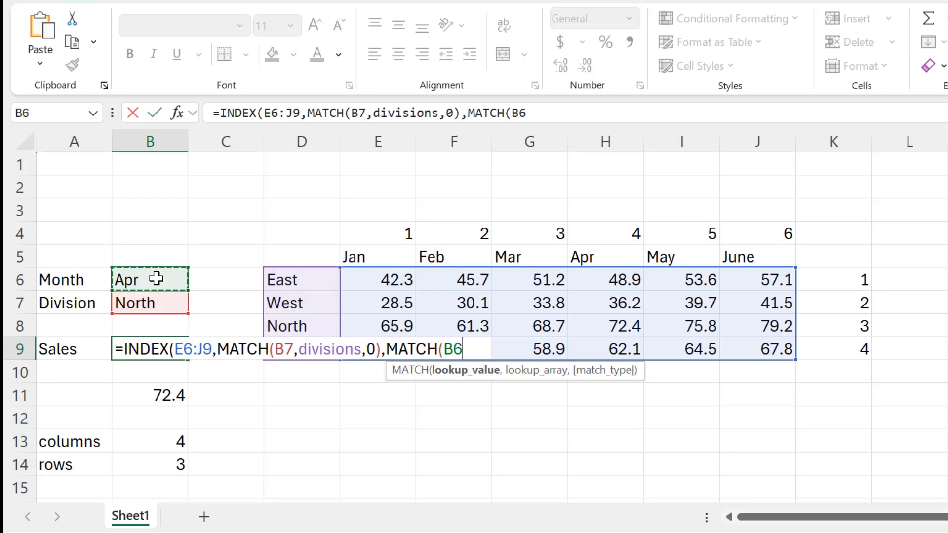
{"action": "type", "text": ","}
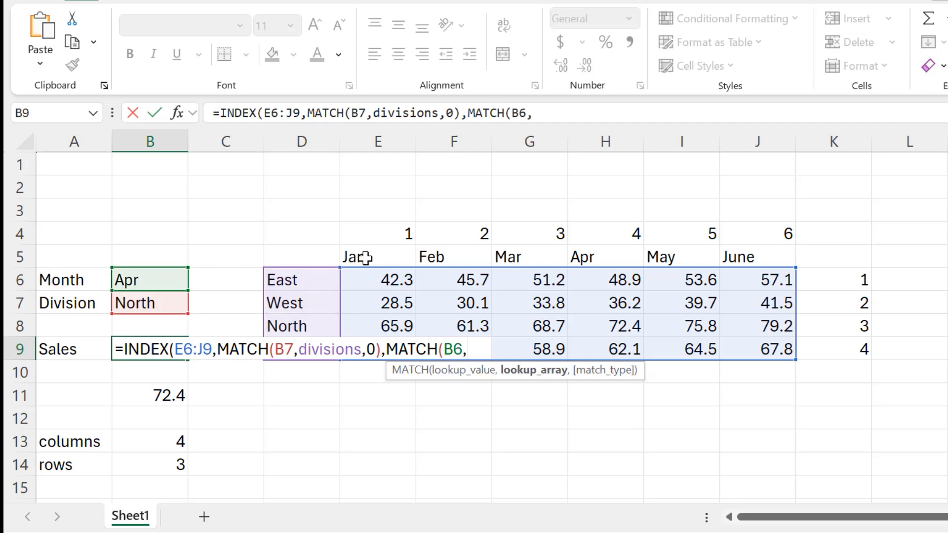
{"action": "left_click_drag", "start_coordinate": [364, 256], "coordinate": [730, 249]}
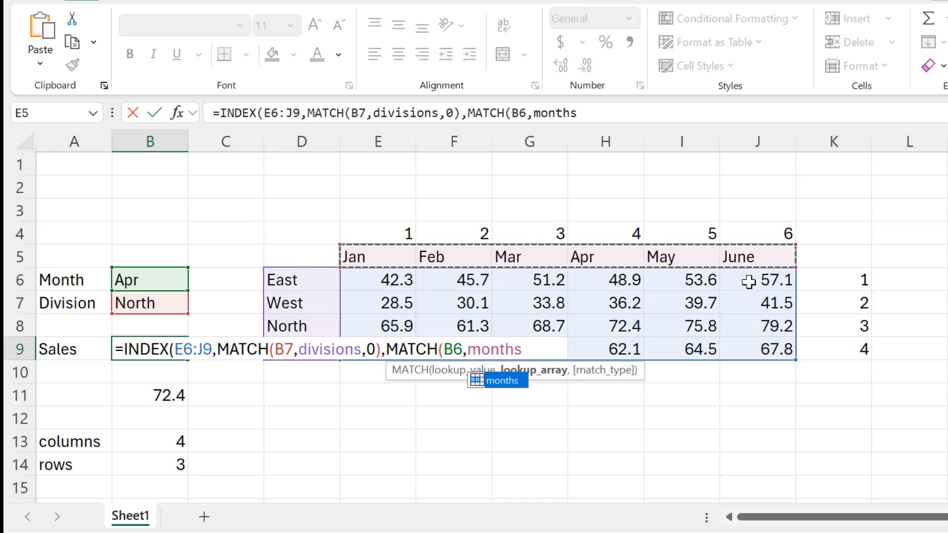
{"action": "type", "text": ","}
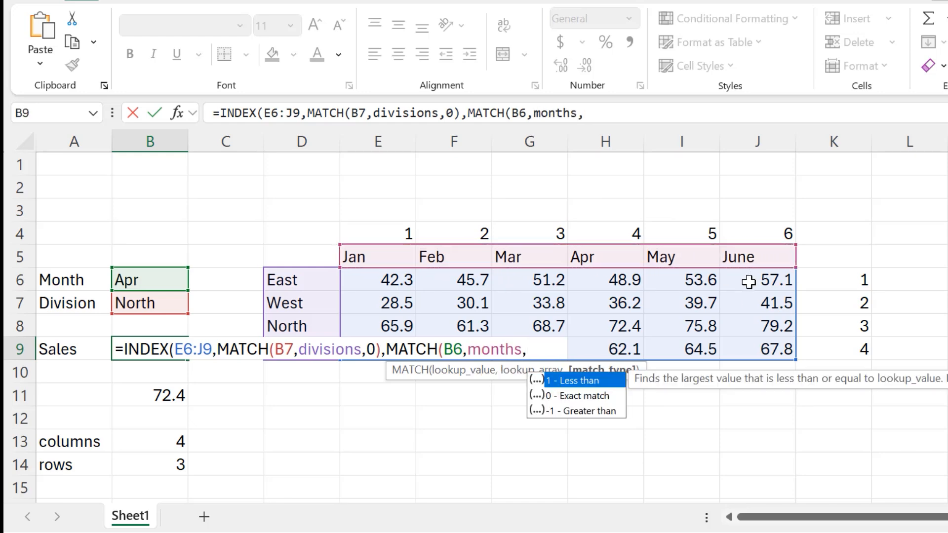
{"action": "type", "text": "0)"}
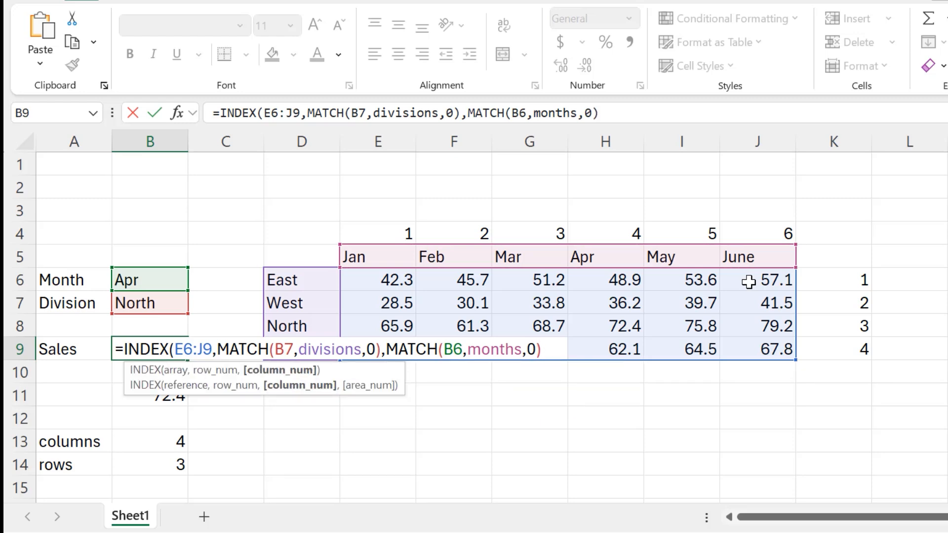
{"action": "type", "text": ")"}
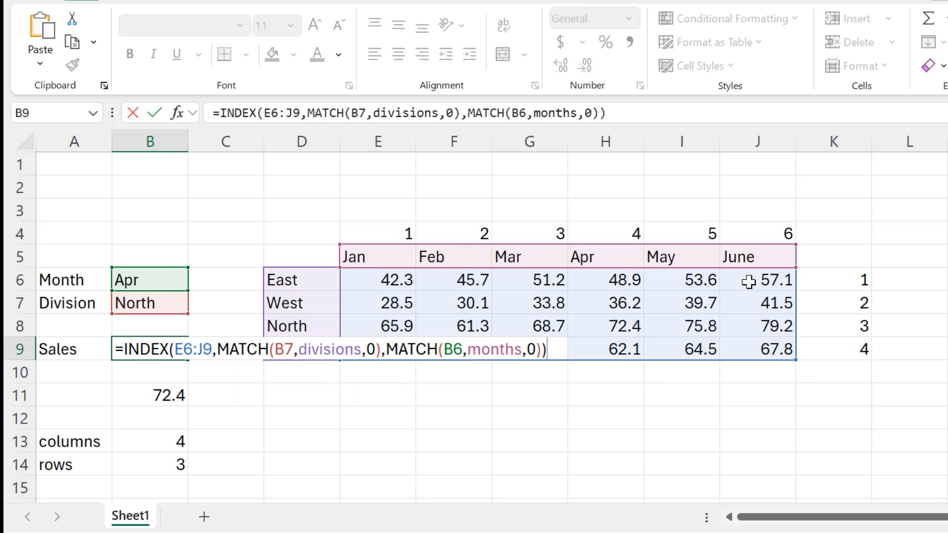
{"action": "key", "text": "Return"}
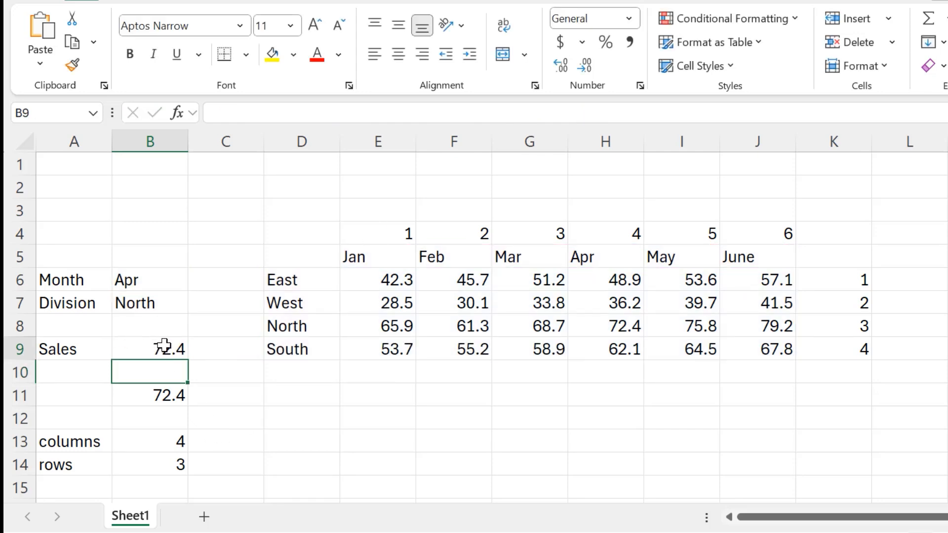
- Test the Sales lookup by choosing Jan as the month in B6 and East as the division in B7
{"action": "left_click", "coordinate": [164, 346]}
{"action": "left_click", "coordinate": [144, 278]}
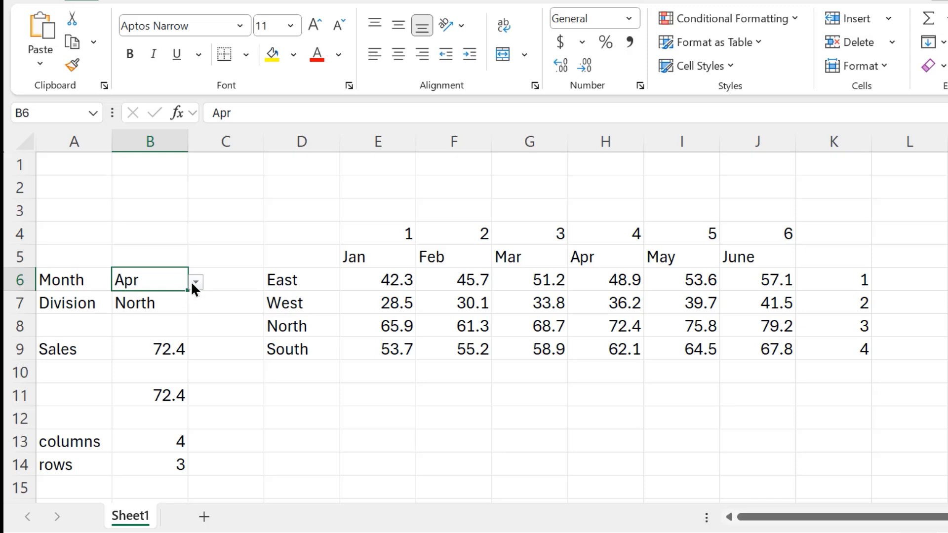
{"action": "left_click", "coordinate": [197, 282]}
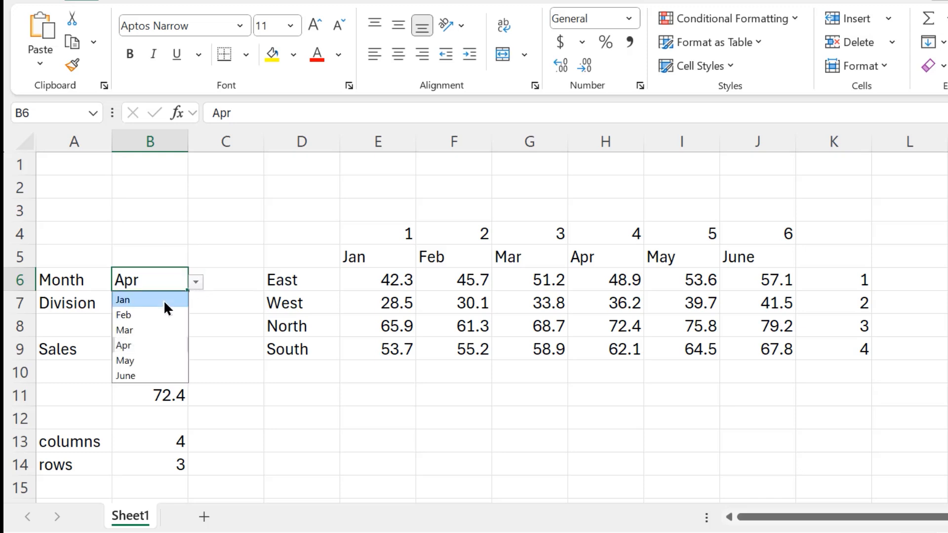
{"action": "left_click", "coordinate": [164, 300]}
{"action": "left_click", "coordinate": [151, 304]}
{"action": "left_click", "coordinate": [195, 305]}
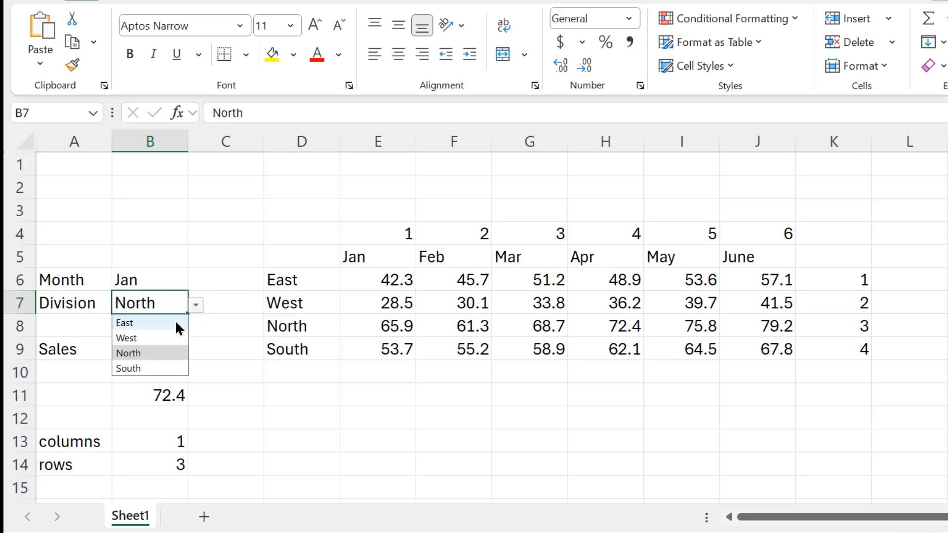
{"action": "left_click", "coordinate": [159, 326]}
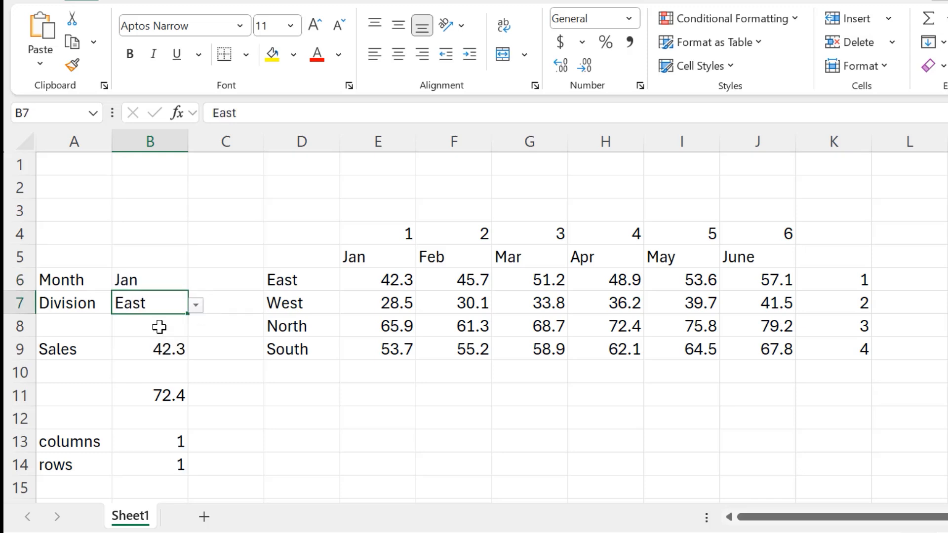
- Compare the Sales result in B9 with the East figure for Jan in E6, and open B9's formula to review its references
{"action": "left_click", "coordinate": [385, 279]}
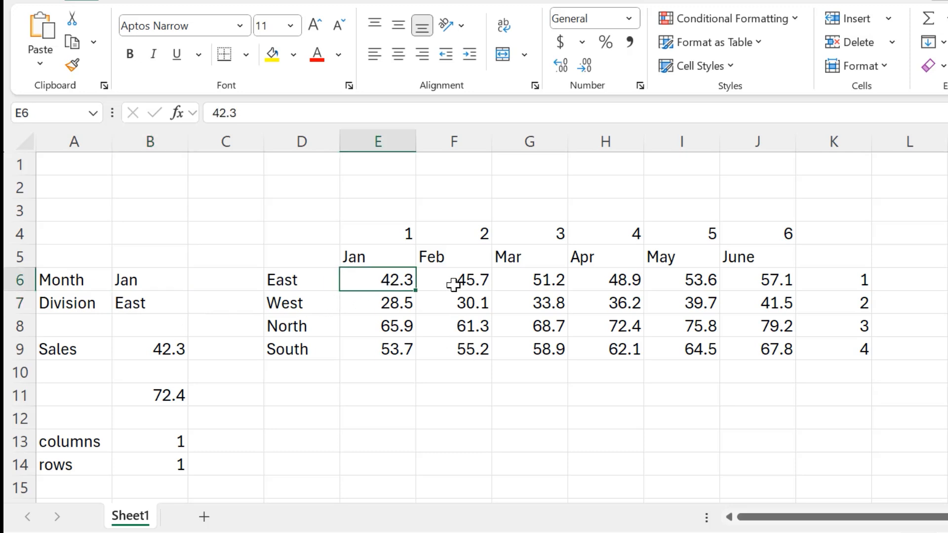
{"action": "left_click", "coordinate": [163, 349]}
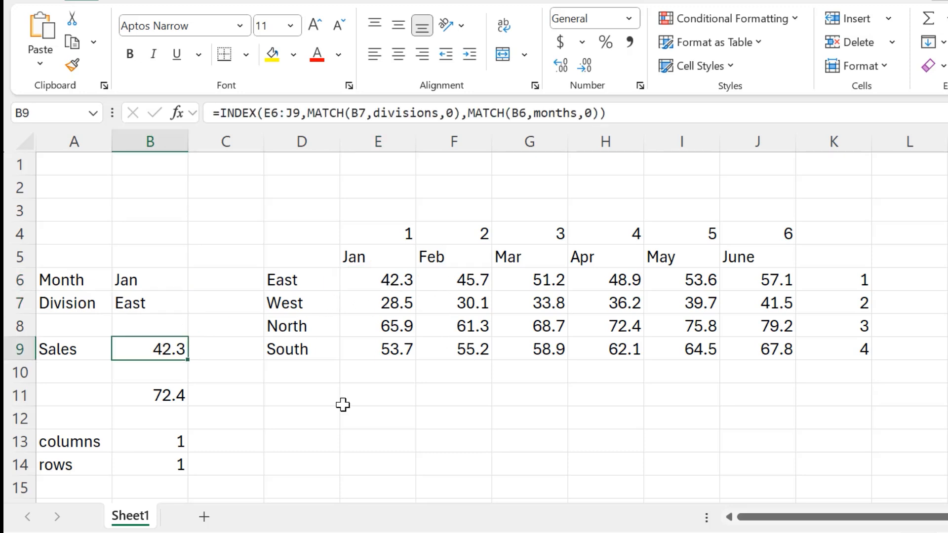
{"action": "double_click", "coordinate": [158, 350]}
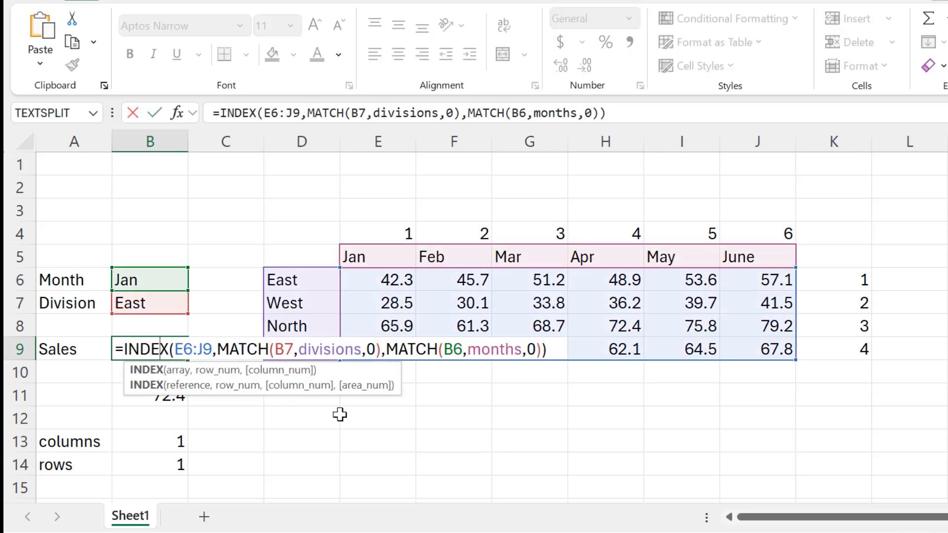